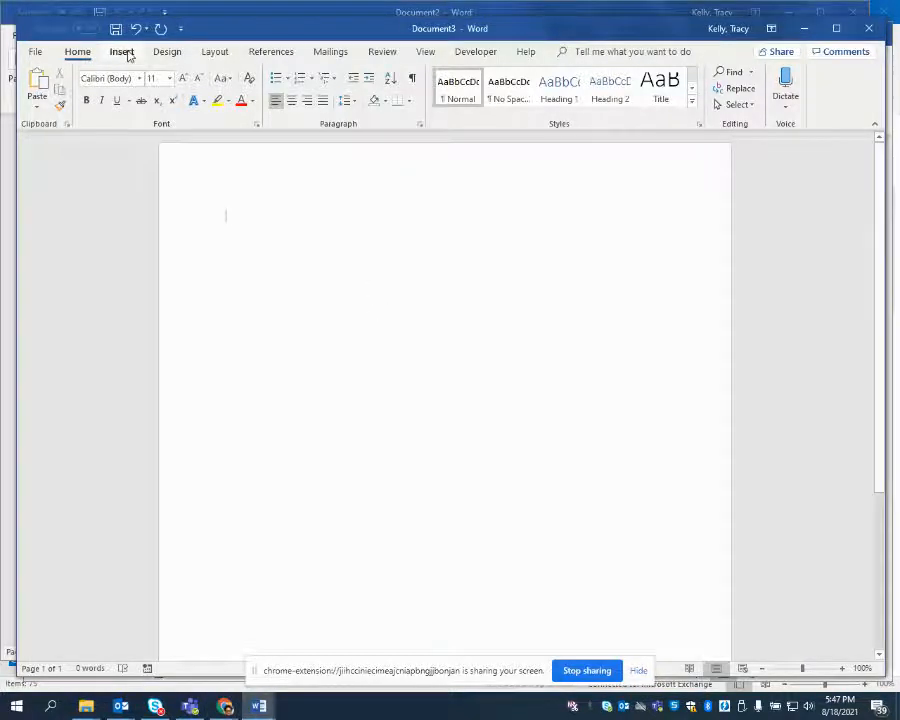
Step: Draw a rectangle about 1.06" high and 1" wide in the upper-left corner of the blank page
left_click(125, 54)
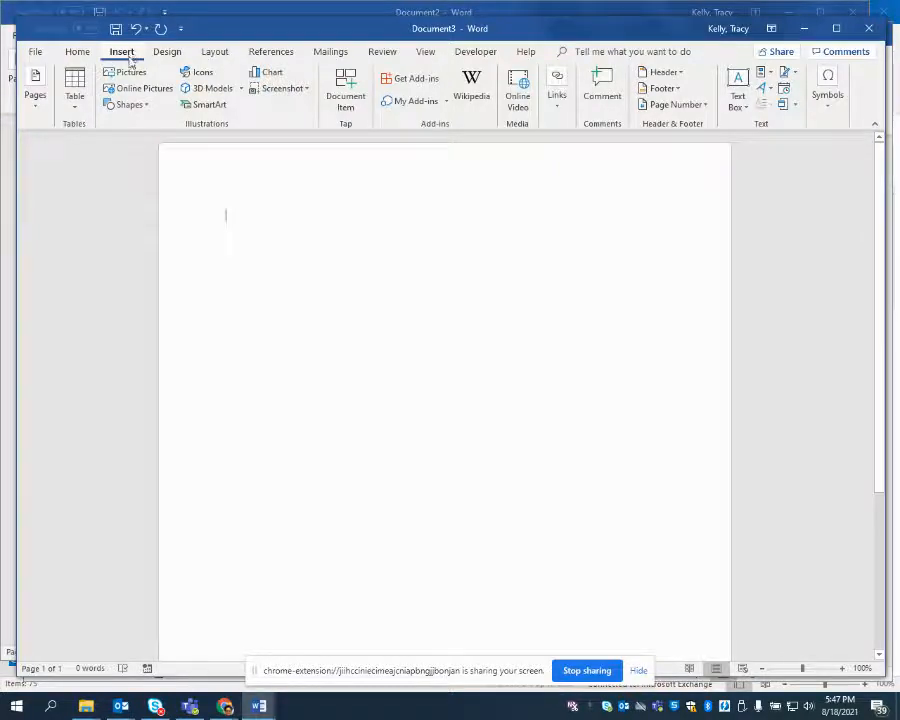
left_click(130, 104)
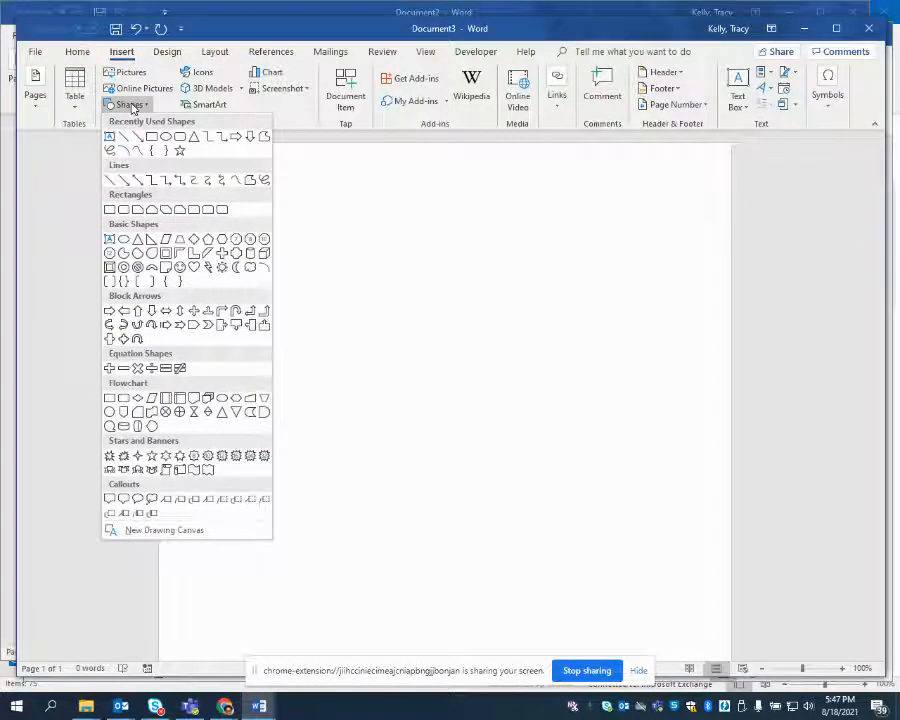
left_click(147, 140)
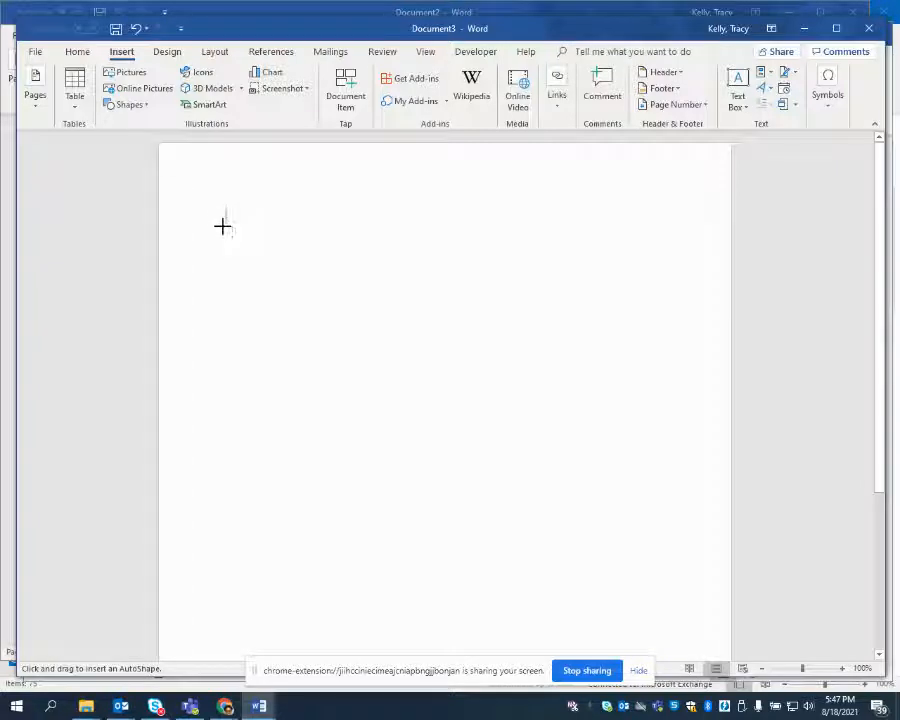
left_click_drag(225, 214, 160, 143)
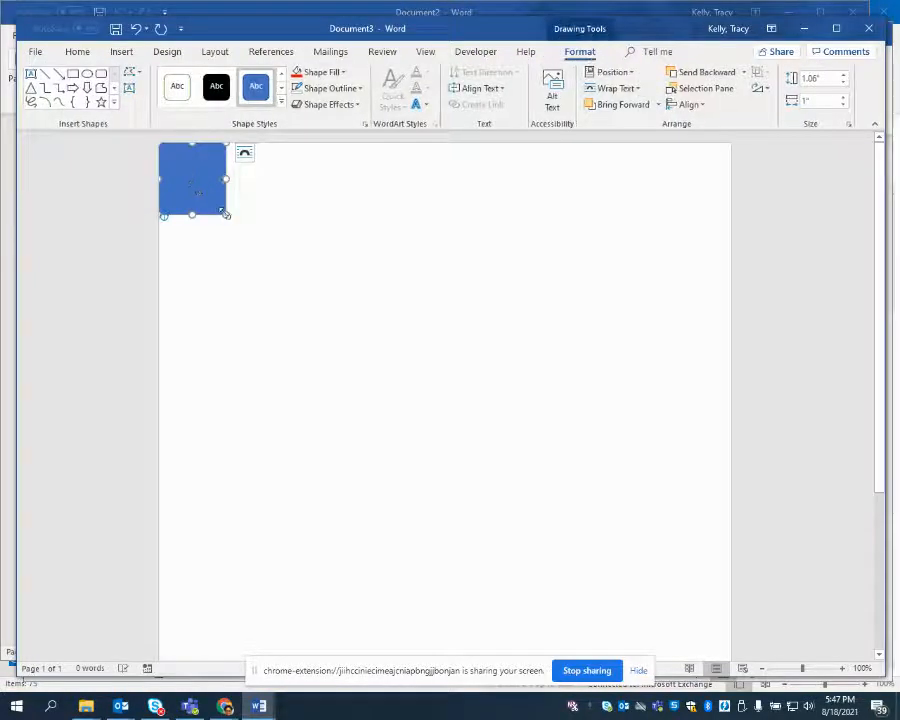
Step: Stretch the rectangle to the page edges so it covers the whole page, about 10.95" high and 8.5" wide
left_click_drag(226, 215, 732, 705)
scroll(803, 441, "down", 3)
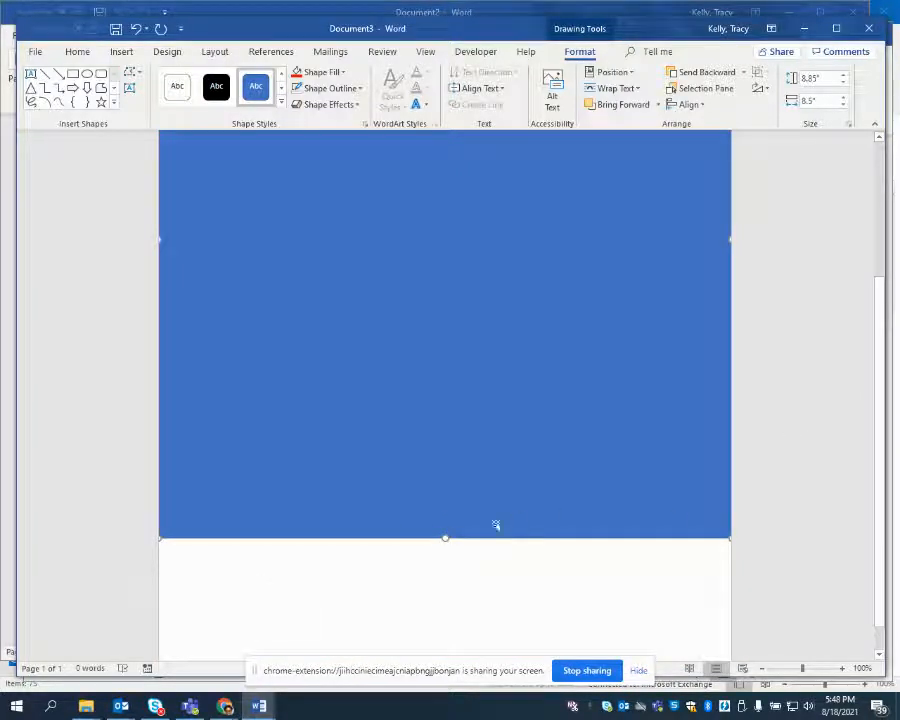
left_click(267, 563)
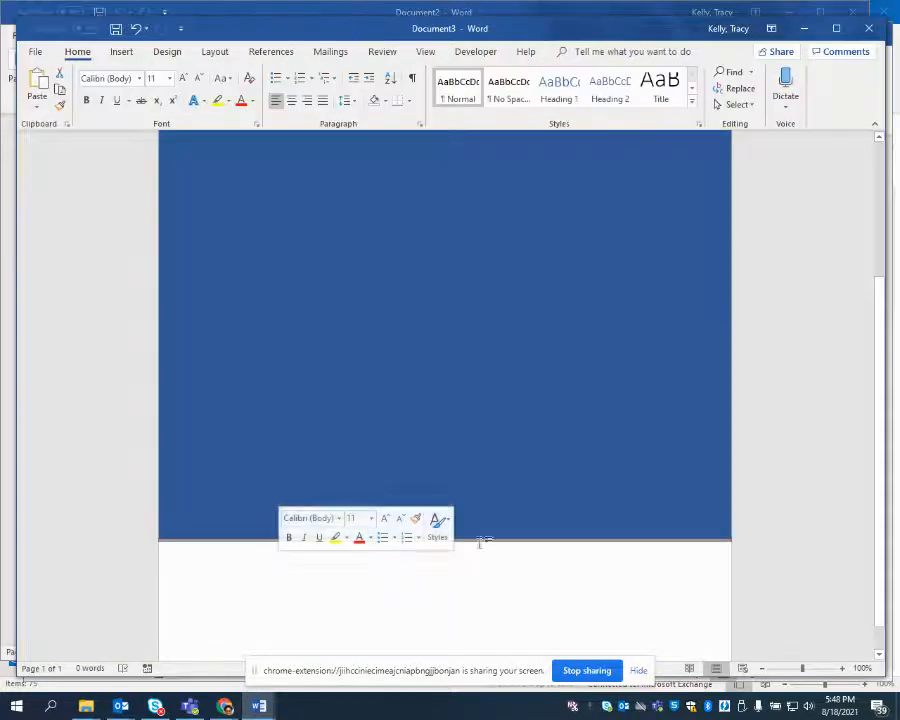
scroll(233, 504, "up", 2)
scroll(291, 462, "down", 2)
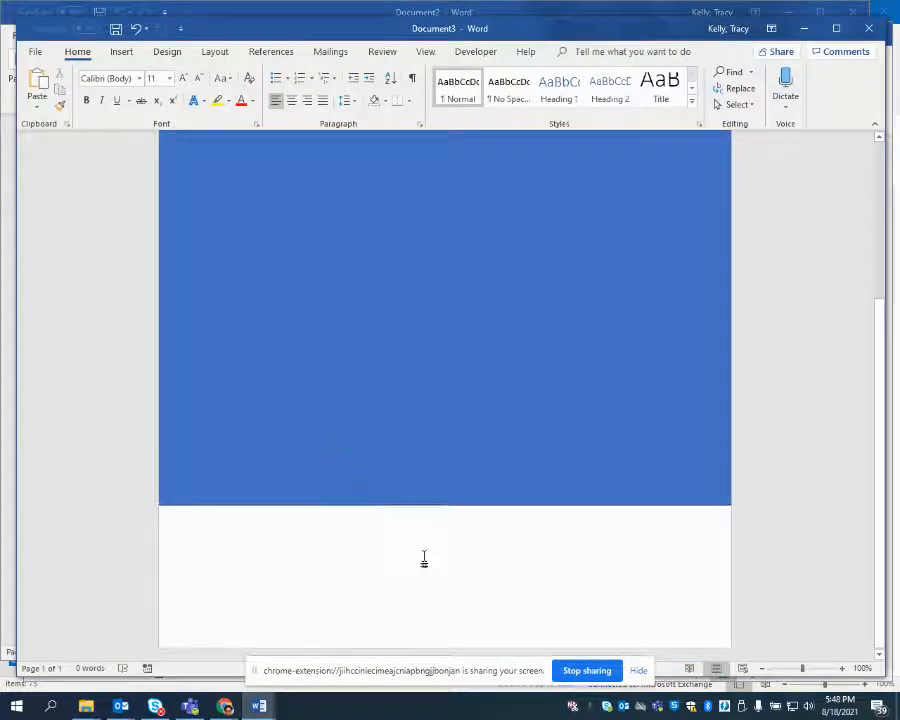
left_click(421, 445)
left_click_drag(446, 505, 440, 650)
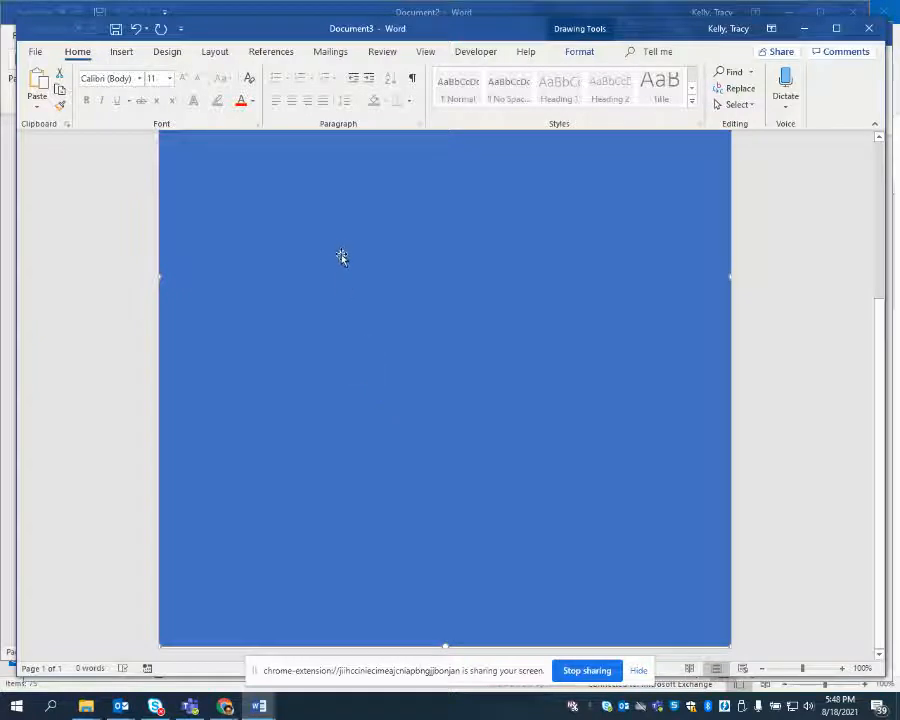
Step: Fill the page-sized rectangle with Green, Accent 6, Lighter 60%
left_click(582, 56)
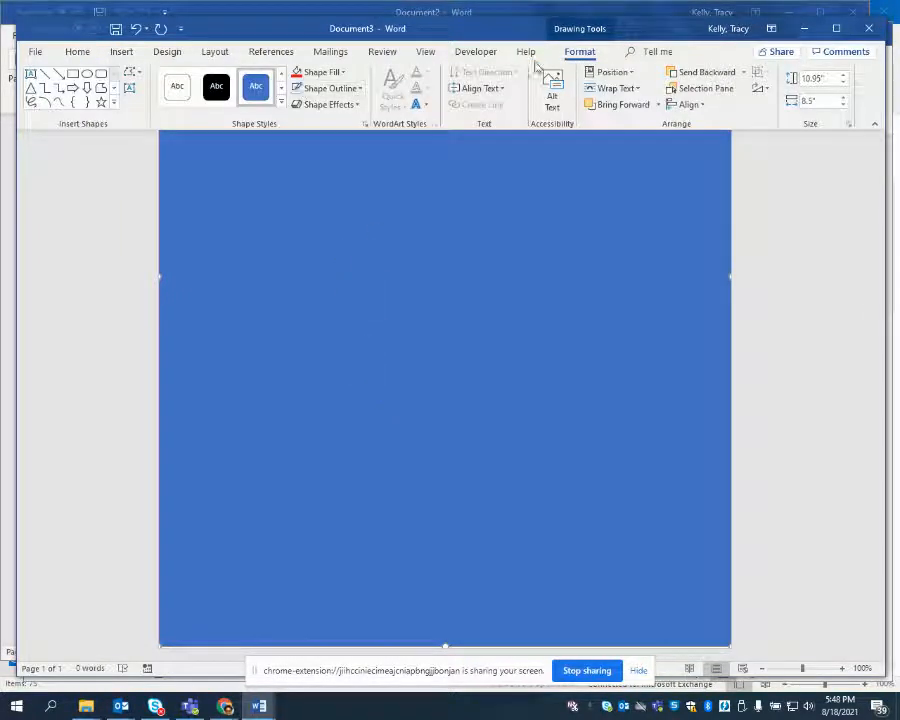
left_click(324, 72)
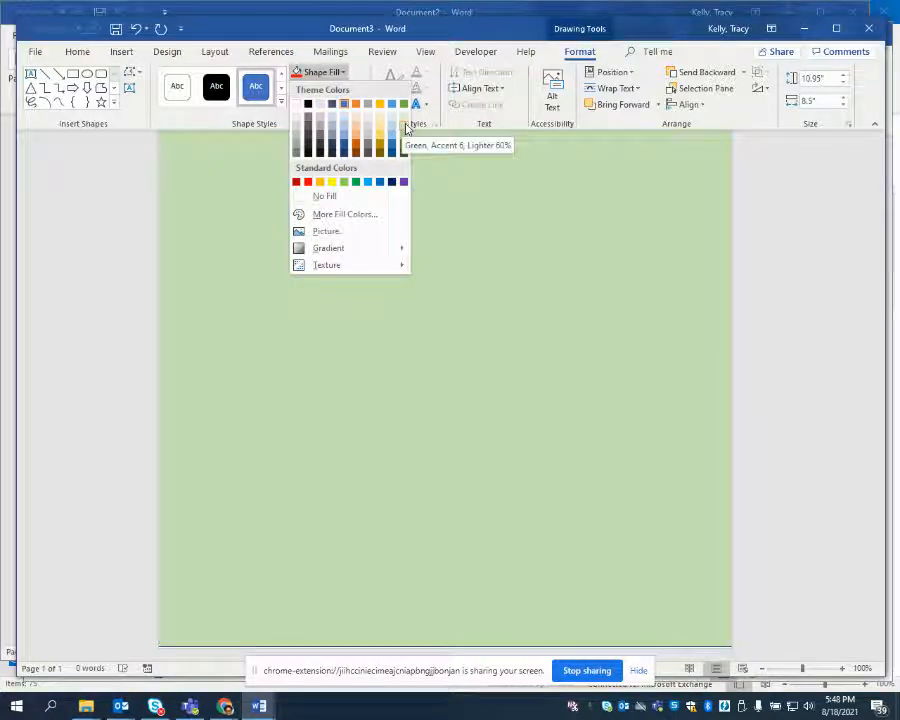
left_click(405, 128)
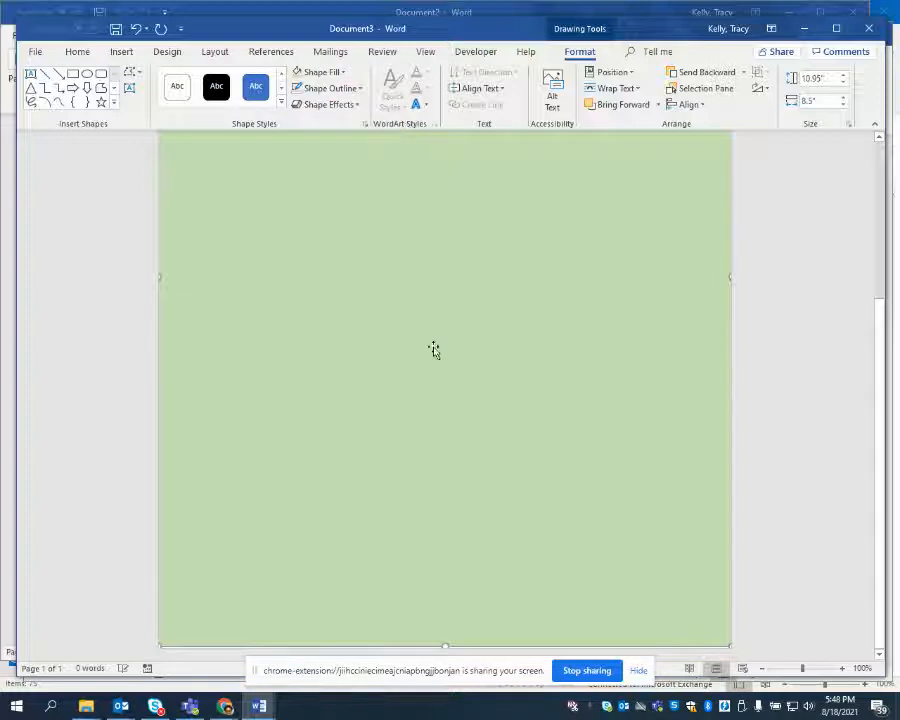
Step: Adjust the green rectangle's upper edge to a height of about 10.92" and remove its outline
scroll(432, 349, "up", 5)
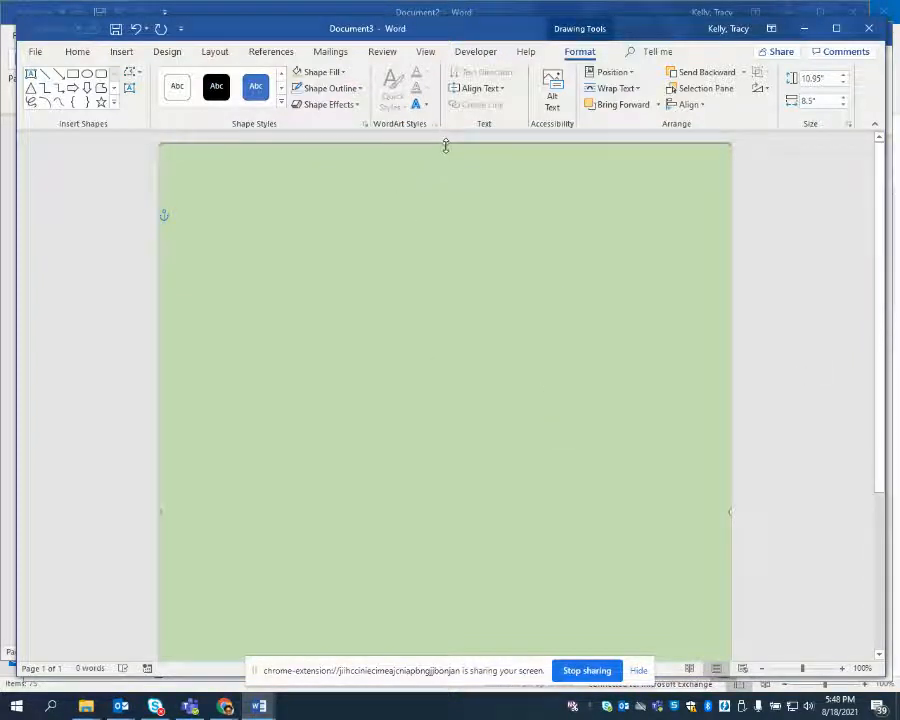
left_click_drag(446, 146, 449, 143)
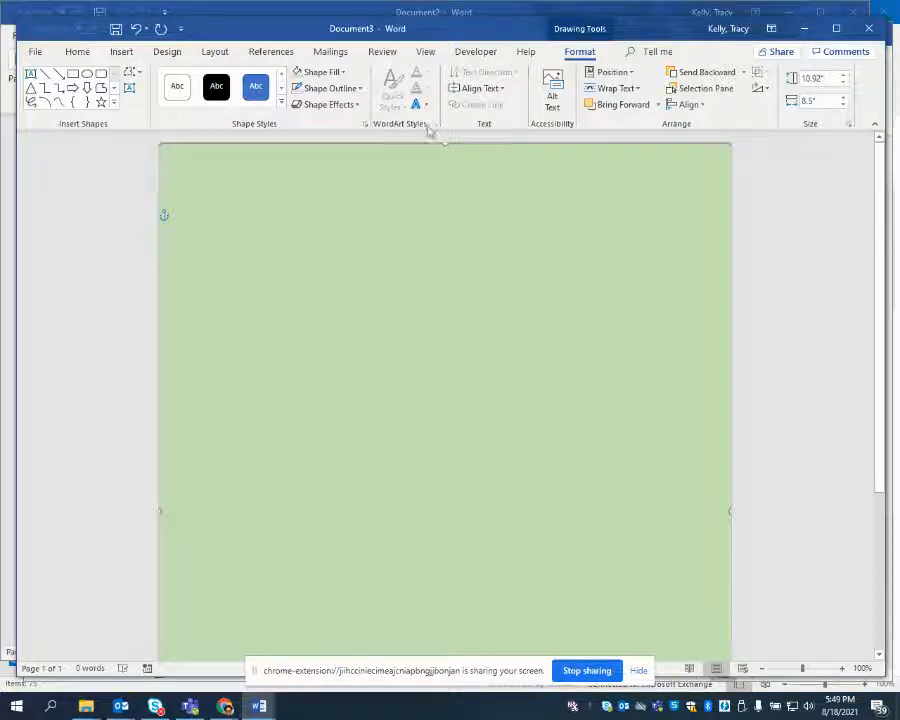
left_click(311, 92)
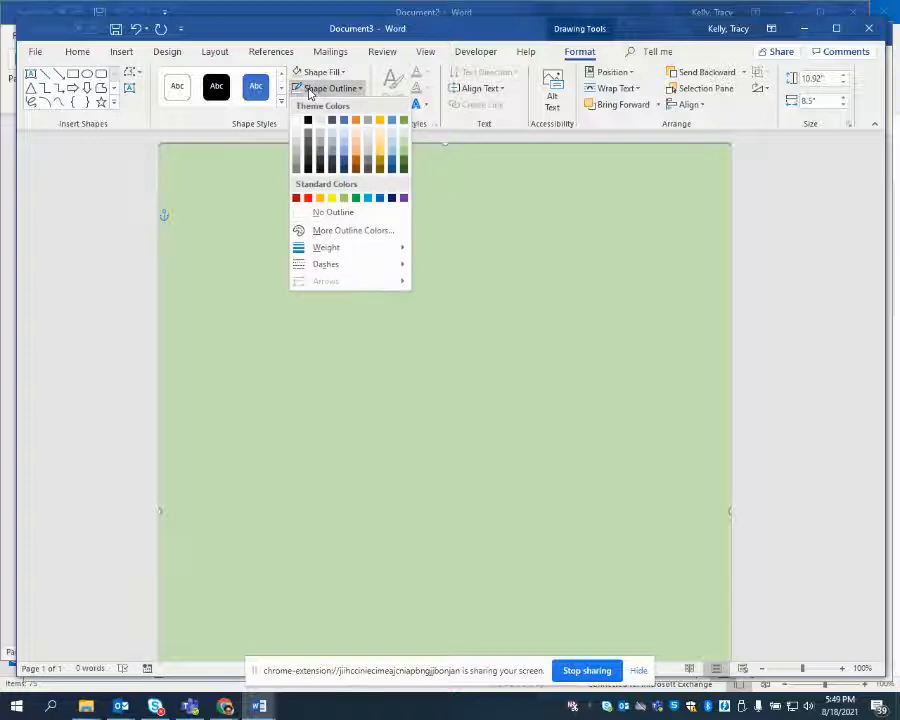
left_click(334, 217)
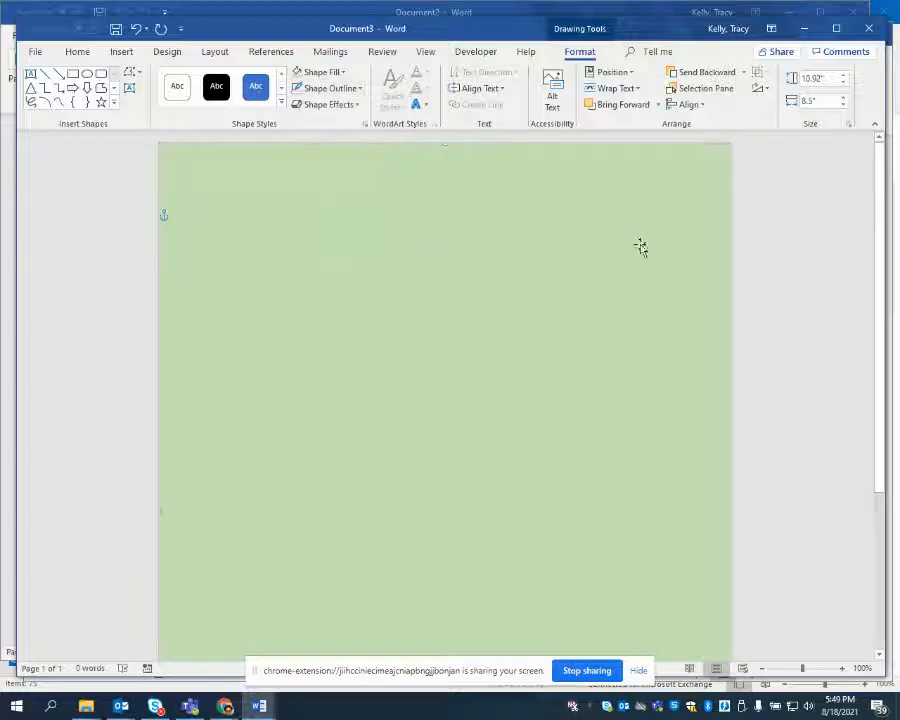
left_click(758, 256)
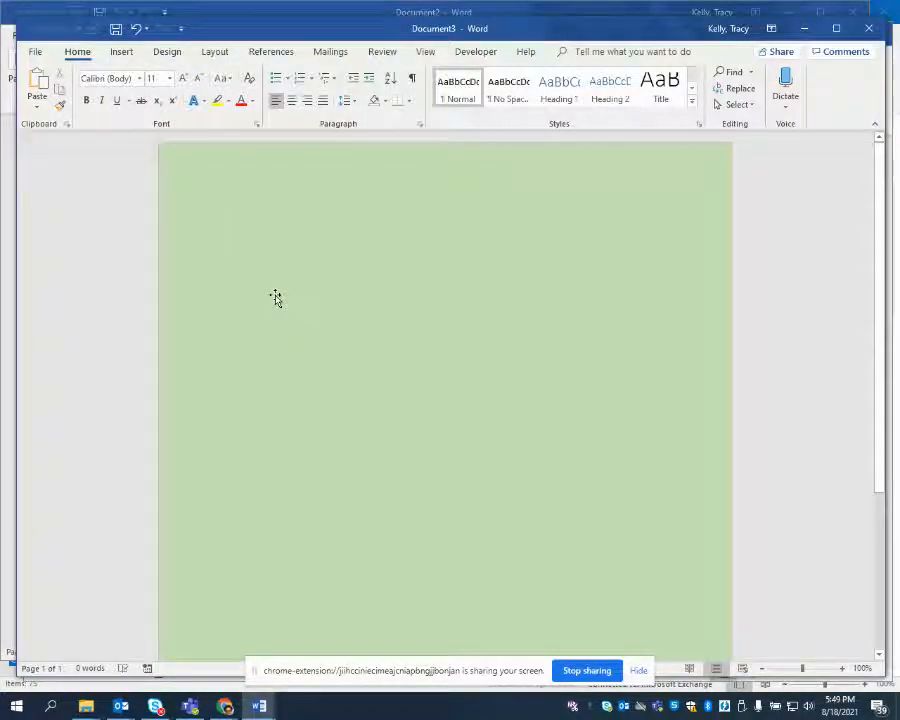
scroll(327, 315, "down", 3)
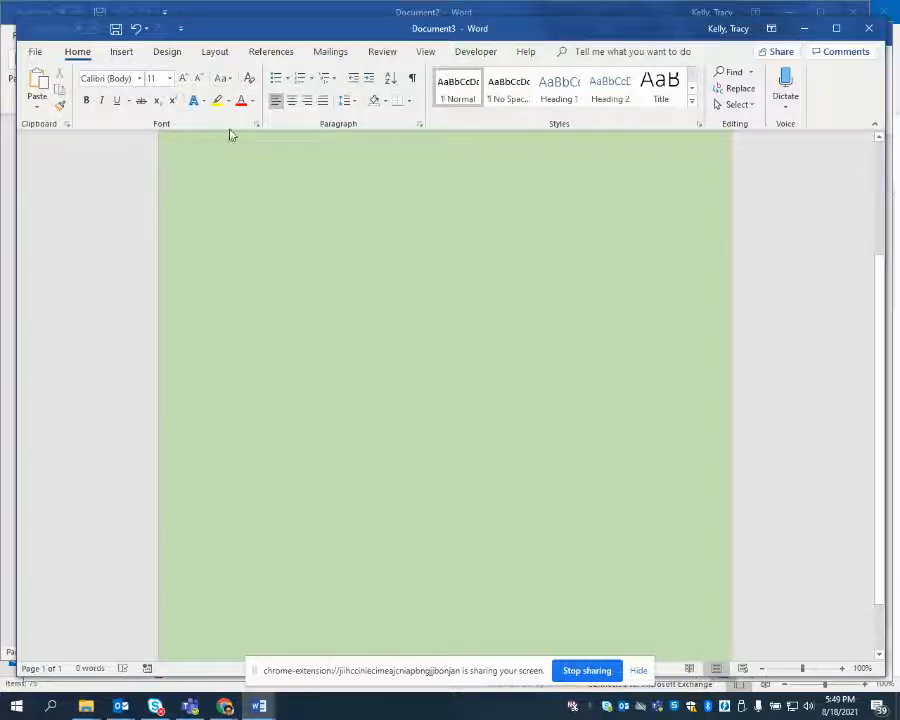
Step: Insert the SVG picture 2099160 from the Documents folder
left_click(121, 53)
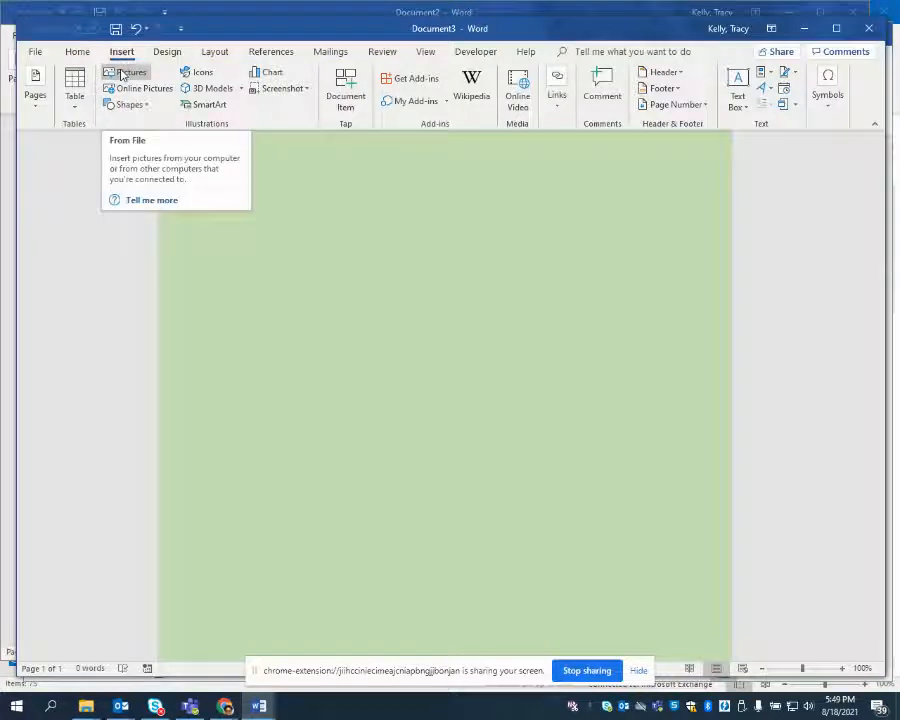
left_click(125, 73)
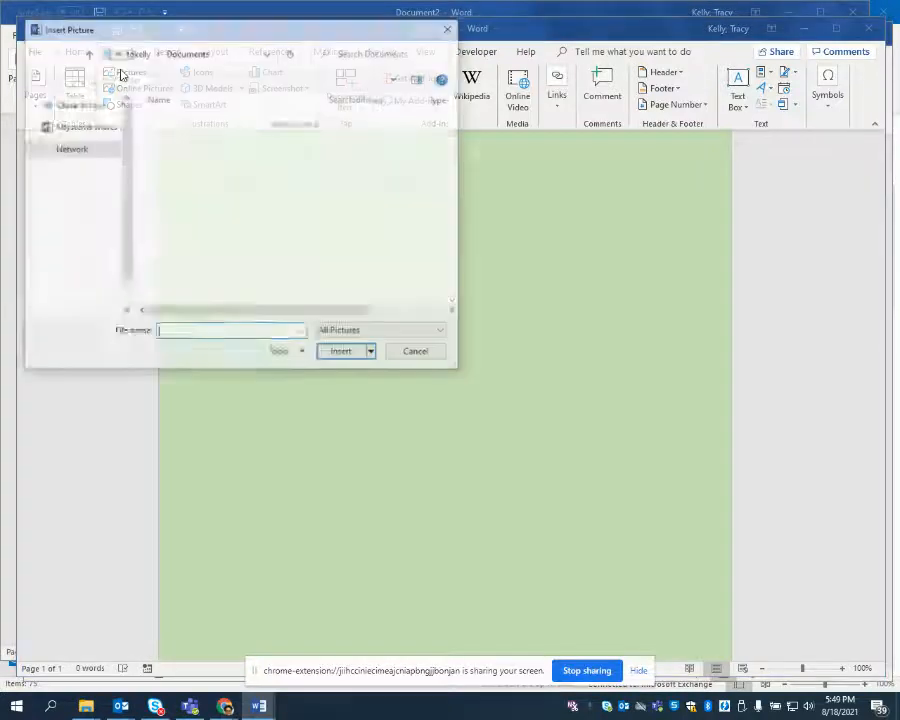
left_click(165, 118)
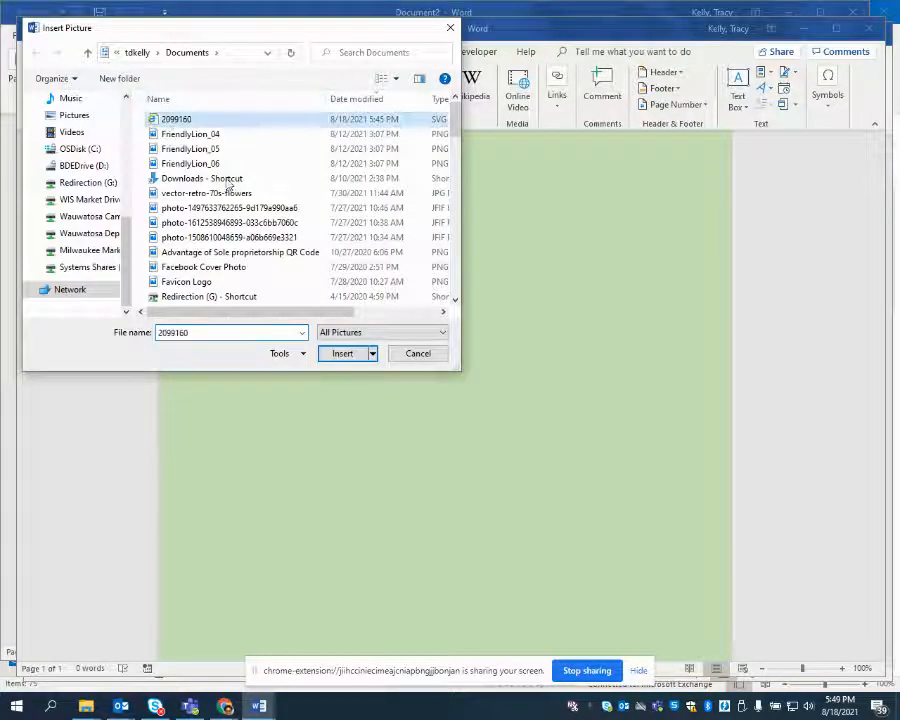
left_click(345, 356)
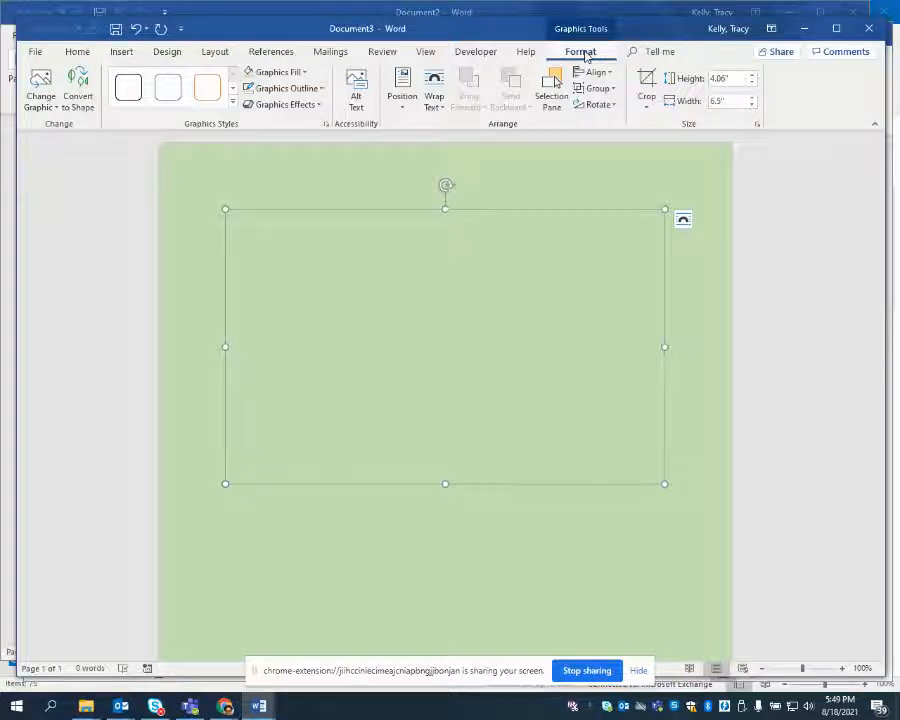
Step: Set the green background rectangle's text wrapping to Behind Text
left_click(418, 284)
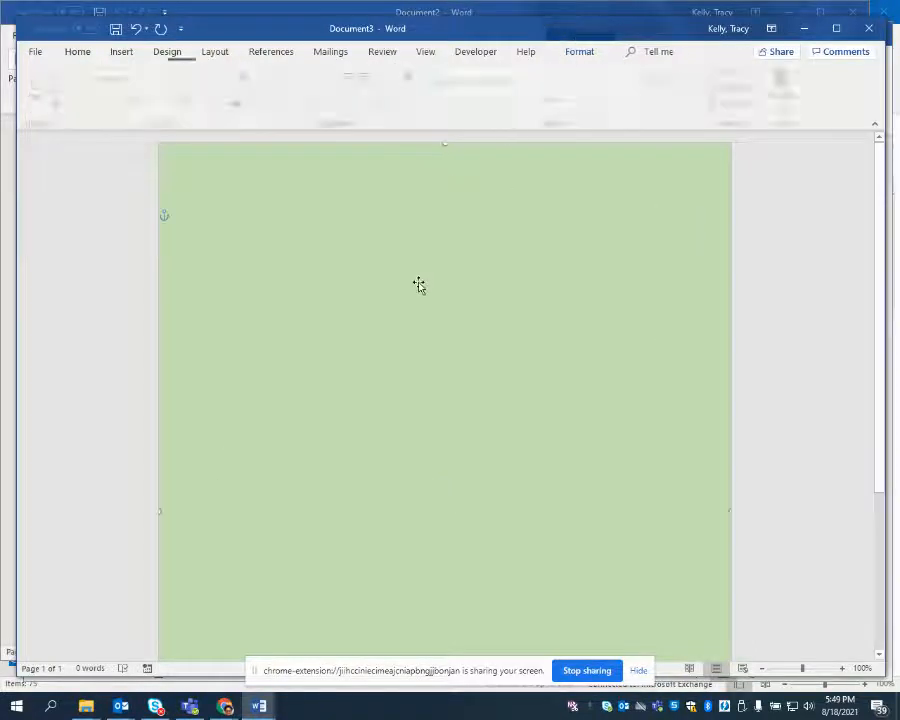
left_click(586, 53)
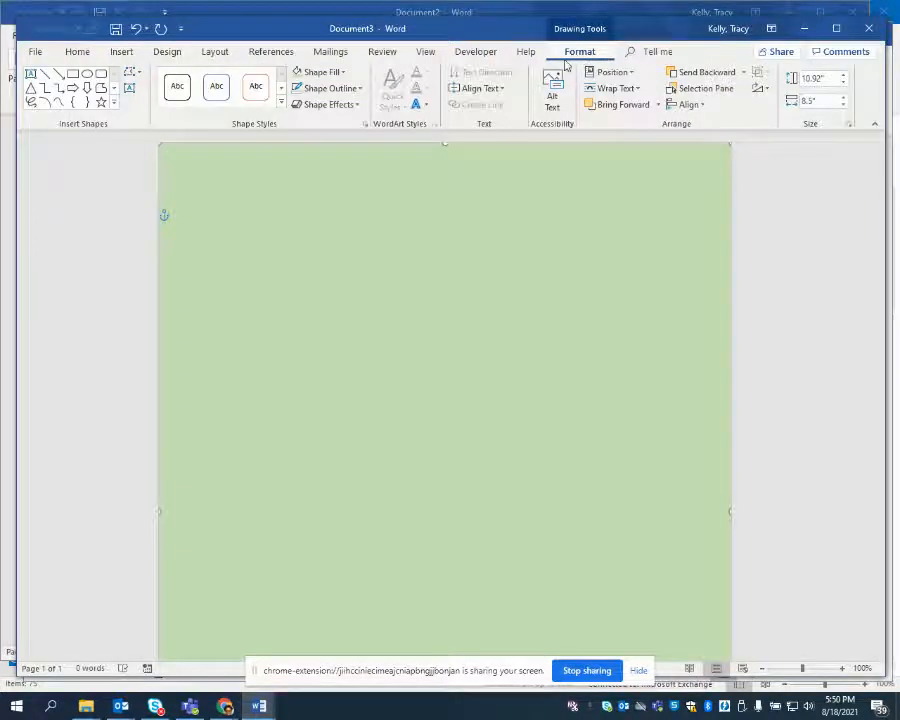
left_click(604, 92)
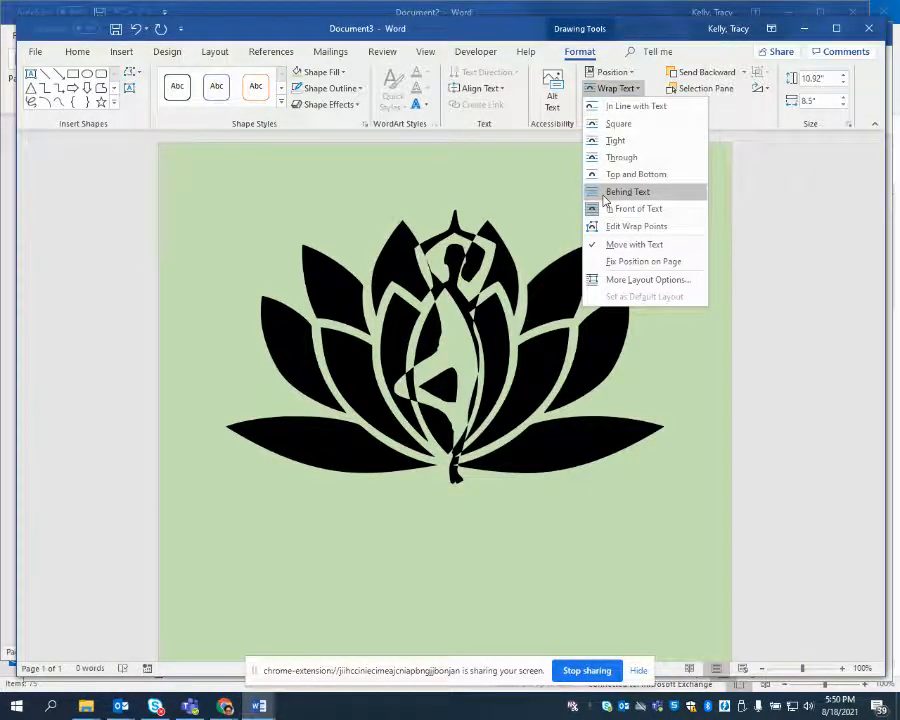
left_click(604, 194)
scroll(447, 318, "down", 2)
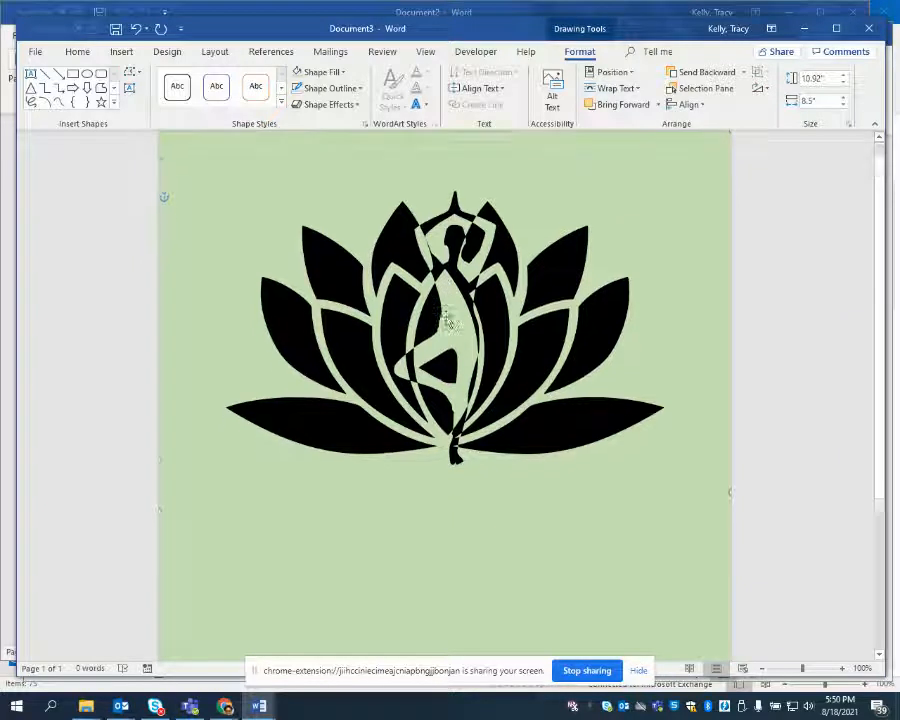
Step: Reduce the height of the lotus graphic using its upper edge
left_click(468, 296)
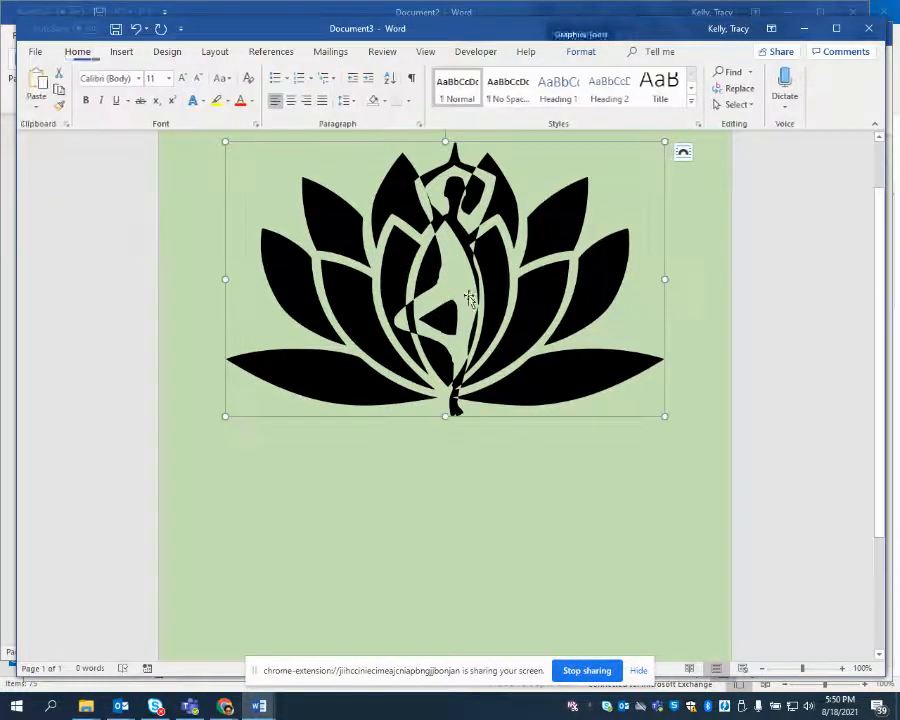
mouse_move(453, 287)
left_mouse_down()
mouse_move(466, 346)
mouse_move(462, 307)
left_mouse_up()
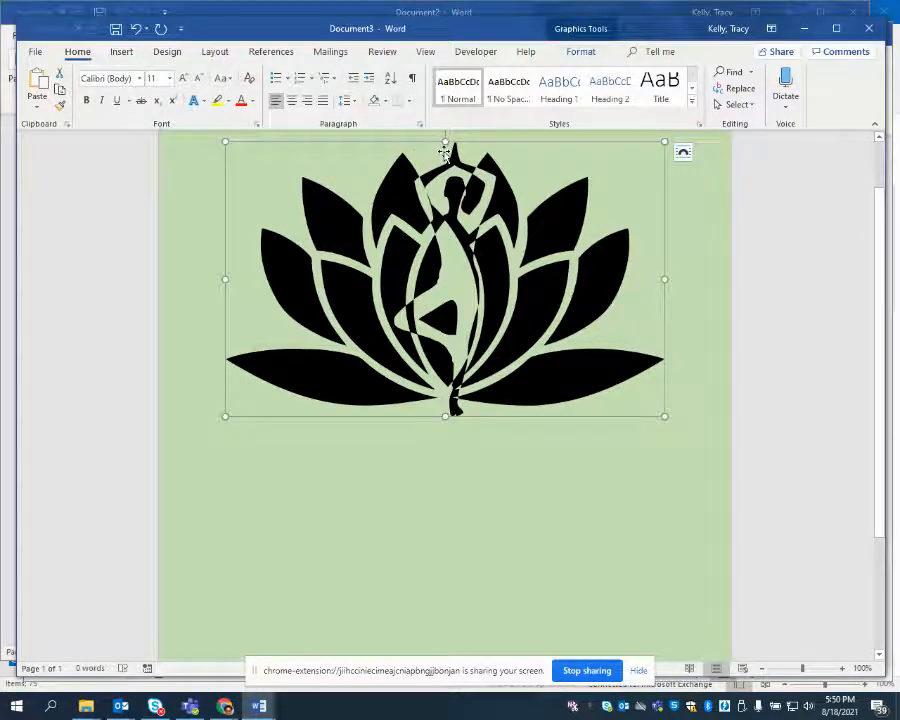
left_click_drag(446, 145, 456, 237)
scroll(448, 279, "up", 2)
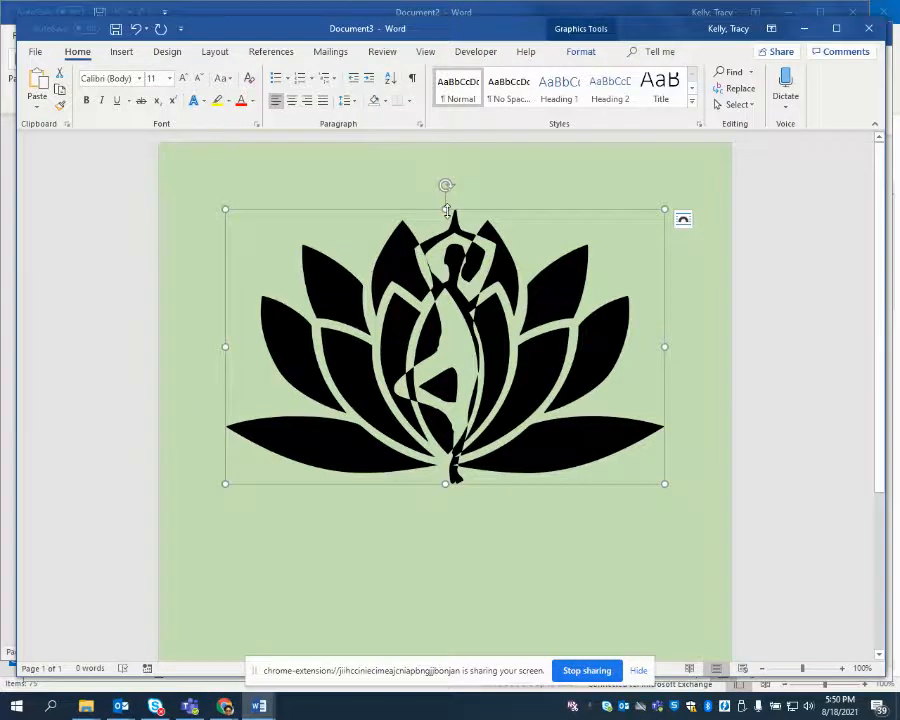
left_click_drag(446, 208, 445, 264)
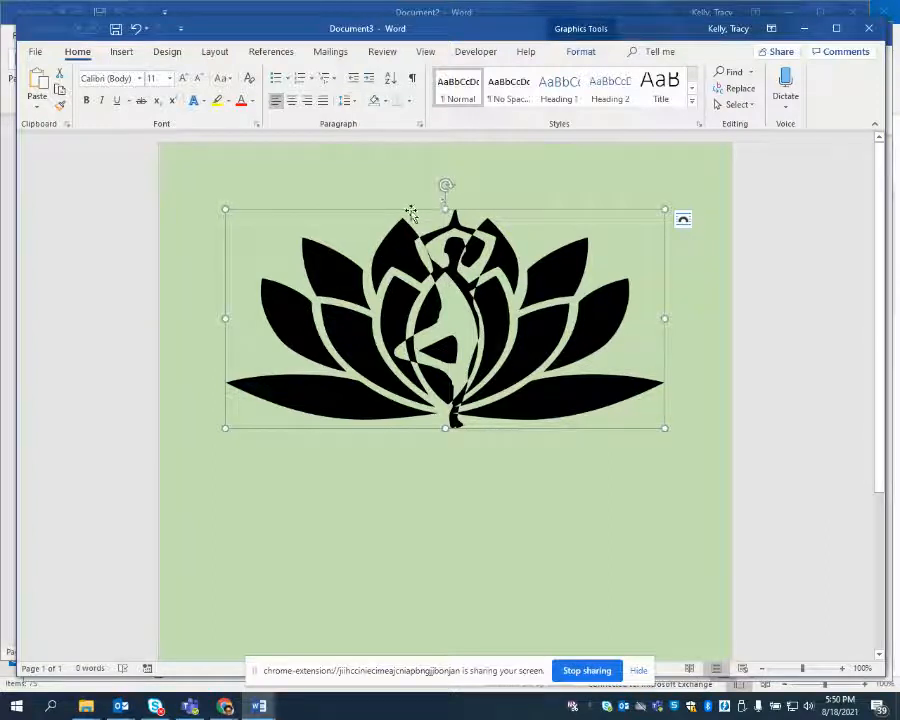
left_click_drag(438, 208, 444, 333)
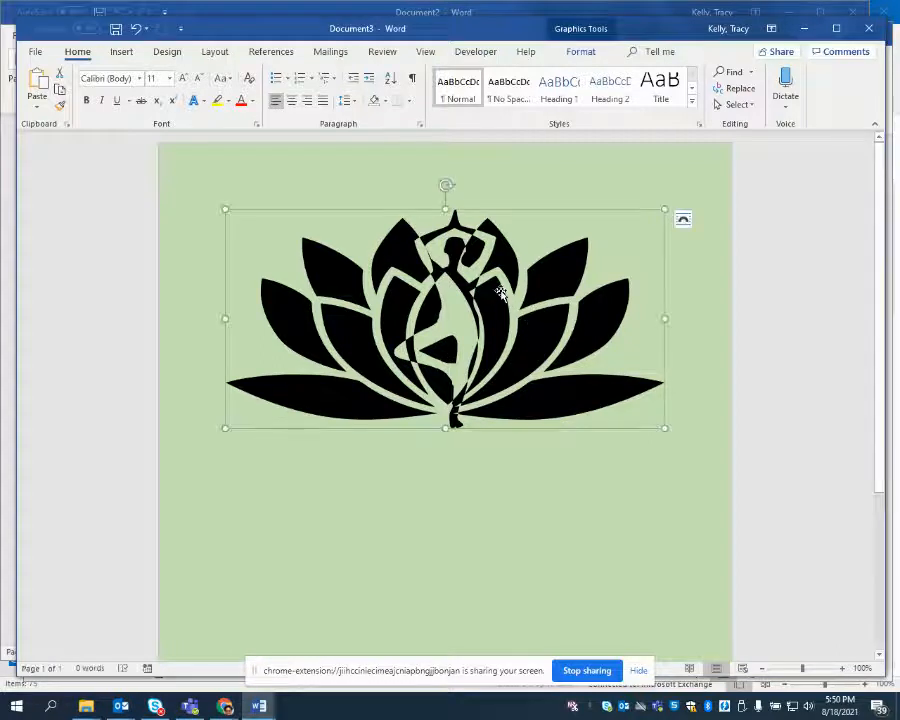
Step: Set the lotus graphic's text wrapping to Square and move it down to about the middle of the page
left_click(681, 220)
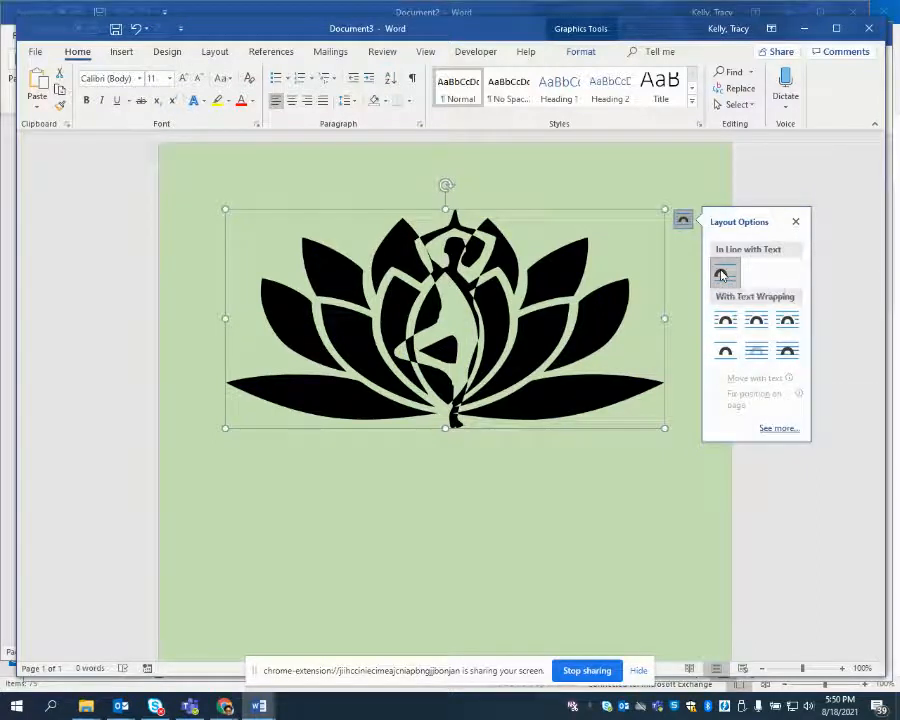
left_click(728, 320)
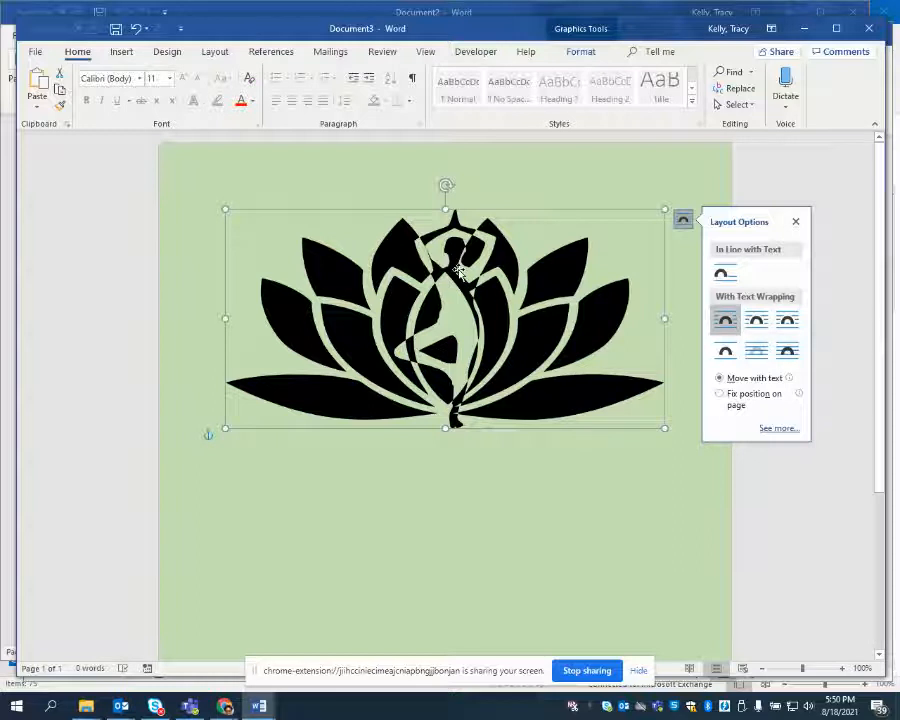
left_click_drag(447, 220, 447, 372)
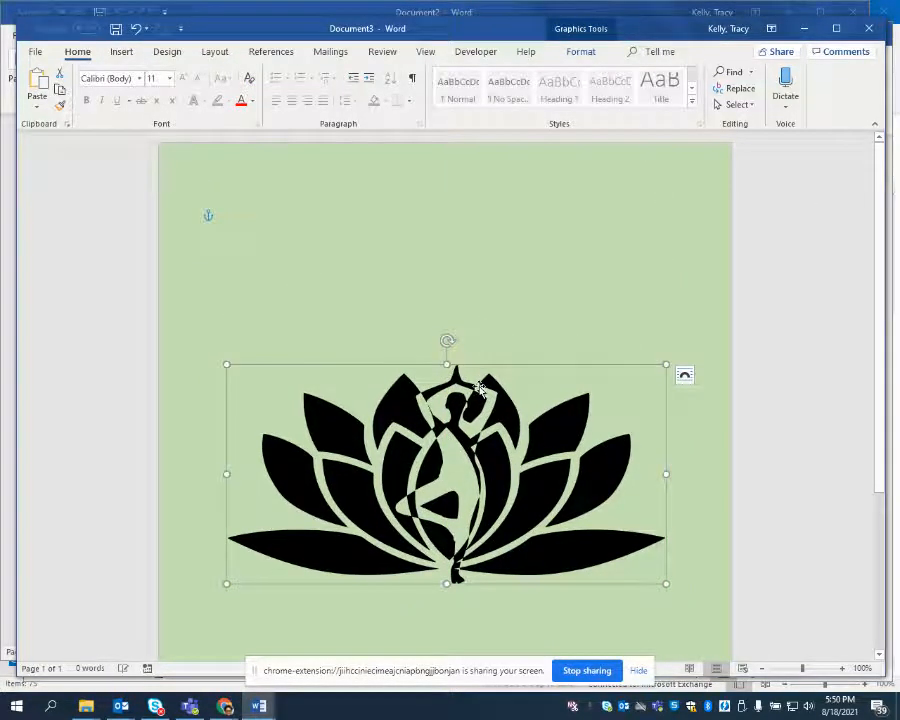
right_click(483, 389)
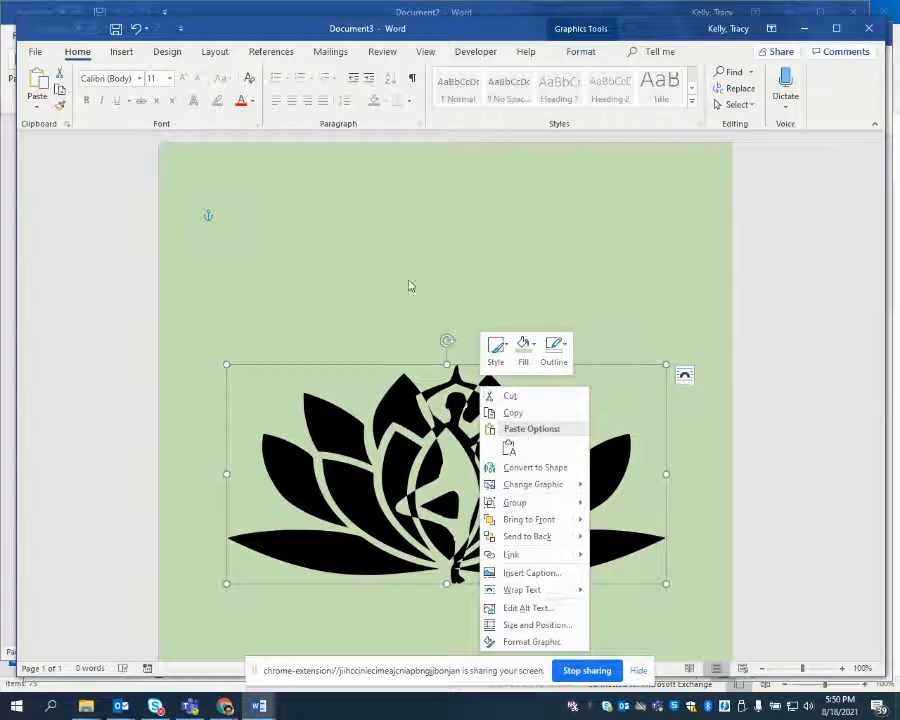
key("Escape")
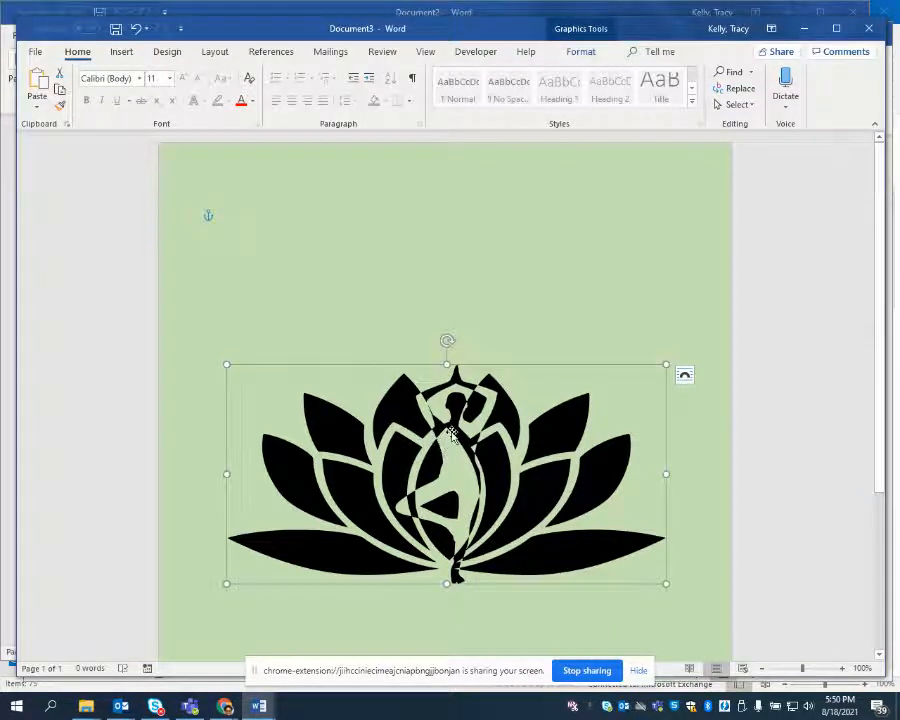
Step: Move the lotus graphic slightly further down the page and stretch its upper edge to a height of about 4.13"
left_click(683, 377)
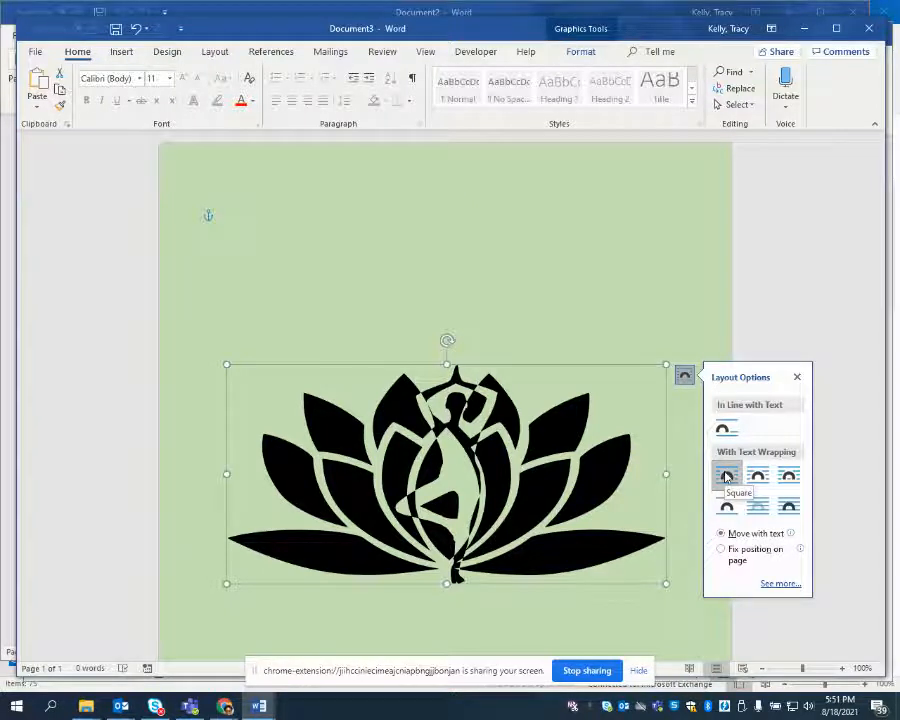
left_click(466, 328)
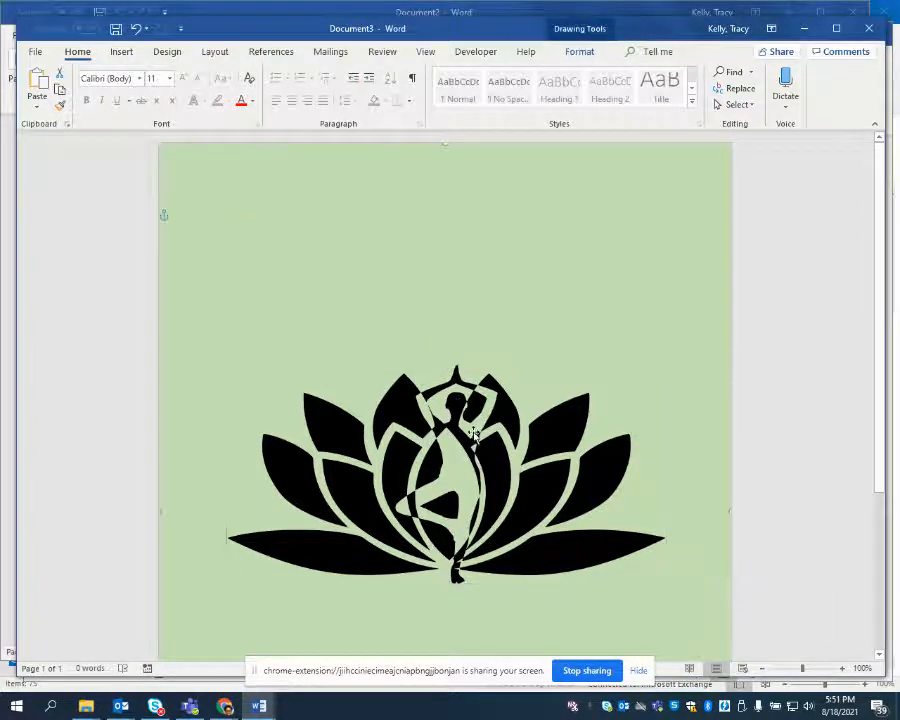
left_click_drag(458, 438, 469, 471)
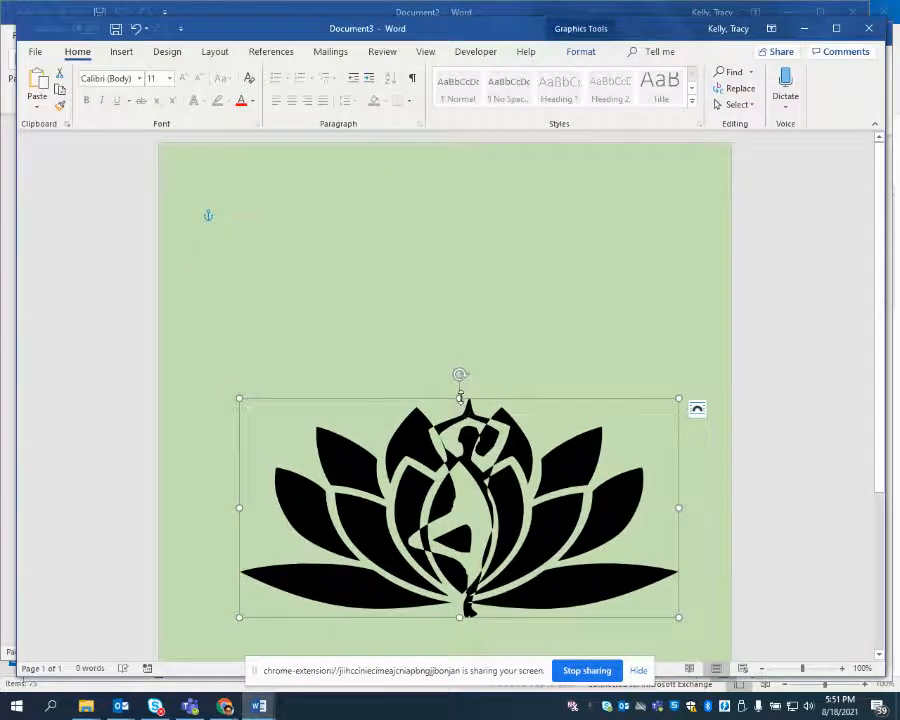
left_click_drag(460, 398, 460, 338)
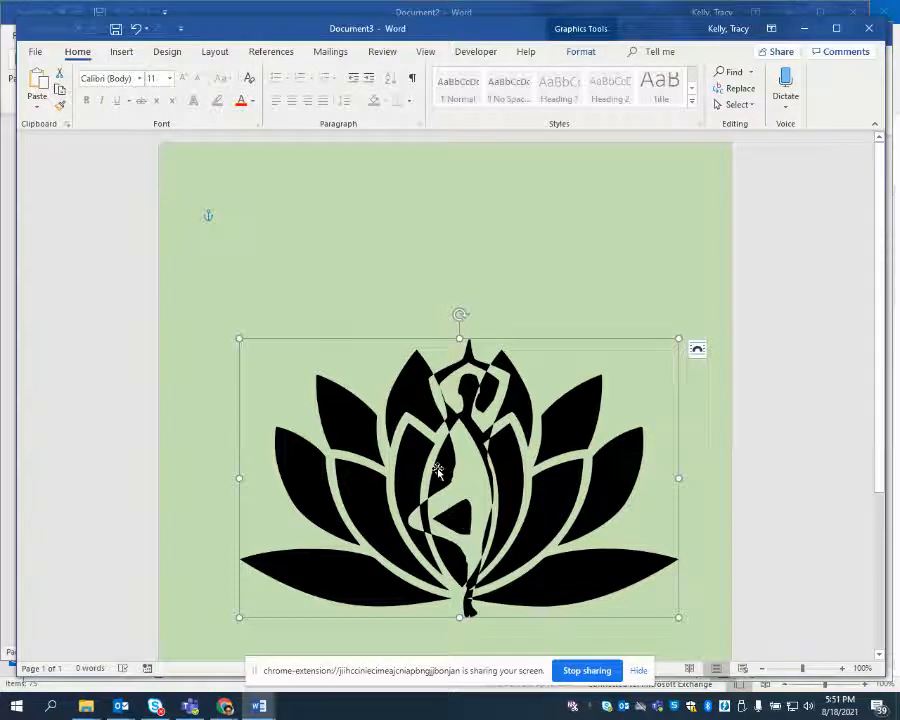
Step: Fill the lotus graphic with Blue, Accent 5, Darker 25% and align it to the horizontal center of the margins
left_click(581, 52)
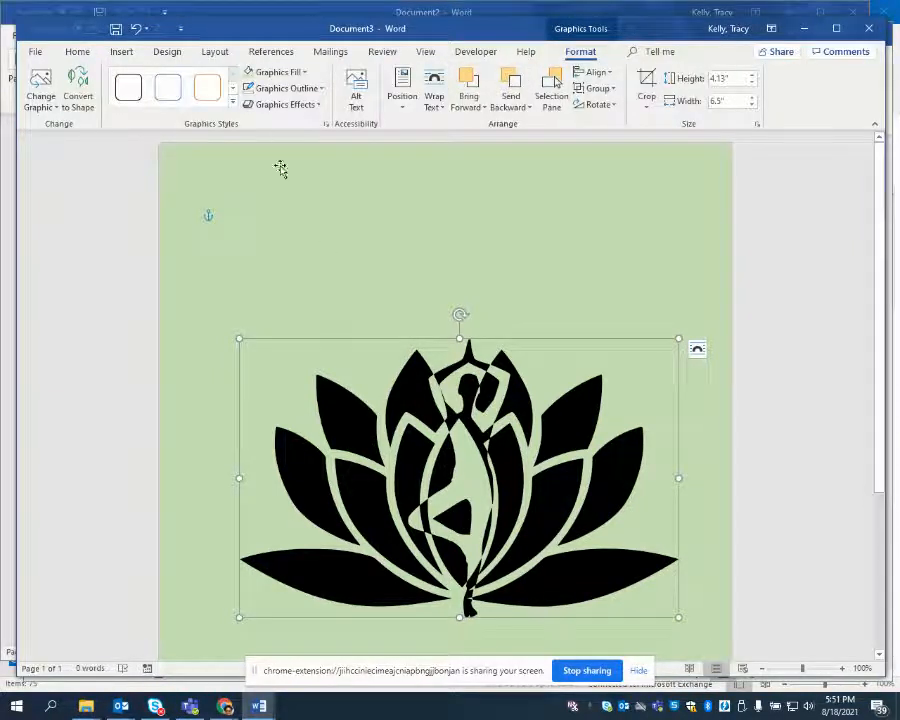
left_click(278, 73)
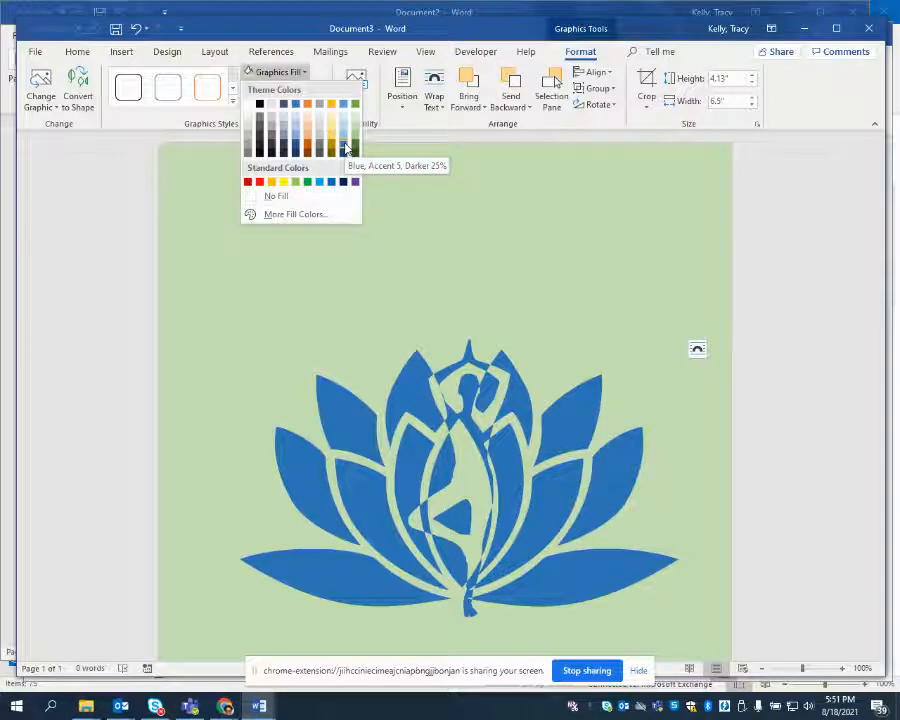
left_click(346, 148)
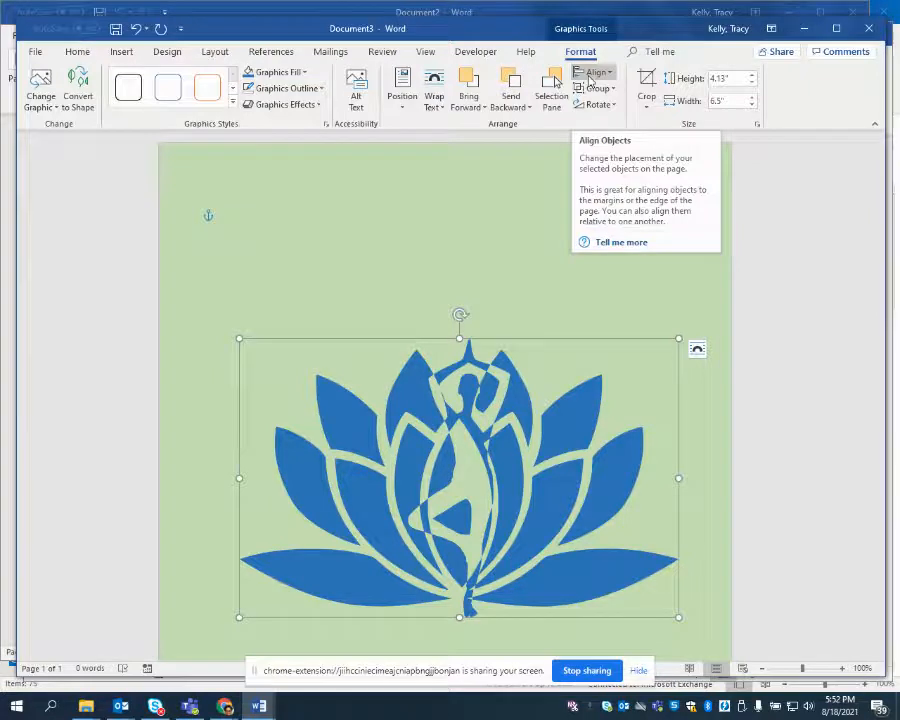
left_click(590, 73)
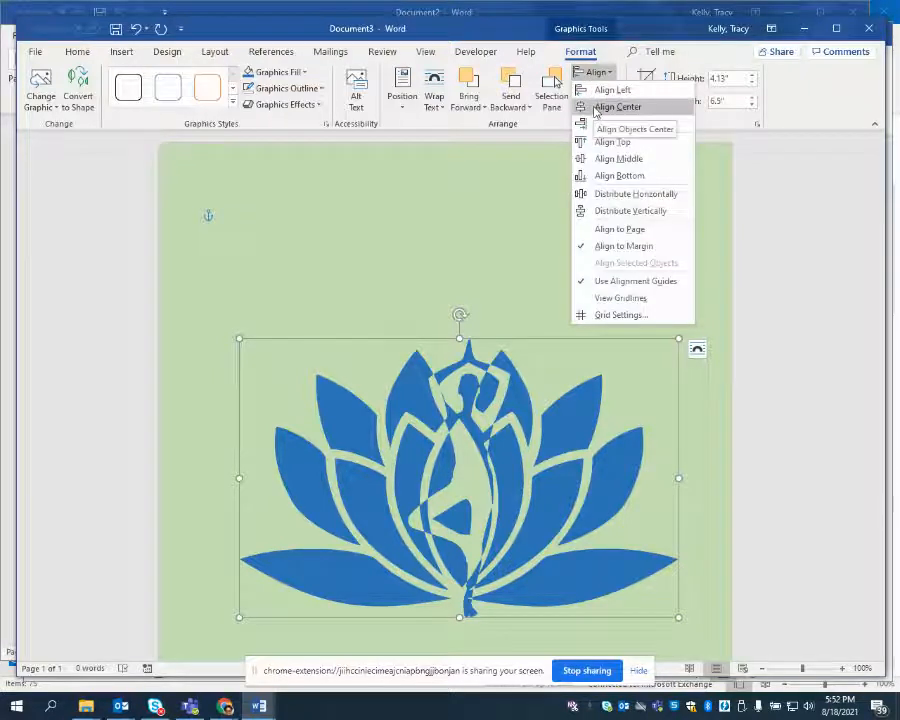
left_click(612, 107)
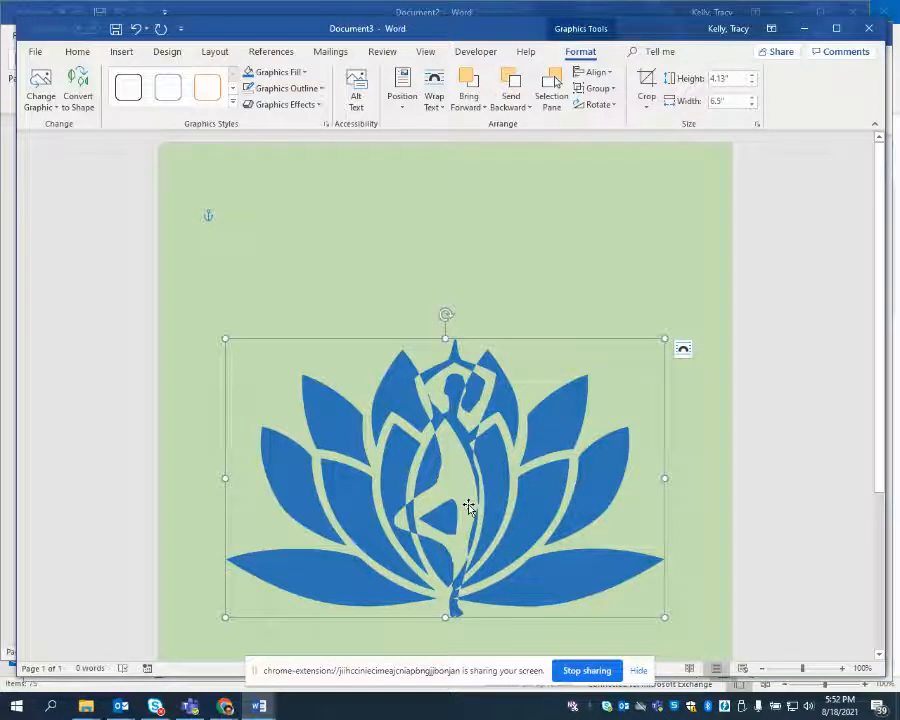
Step: Move the lotus graphic into the lower half of the page and align it to the horizontal center again
left_click(404, 240)
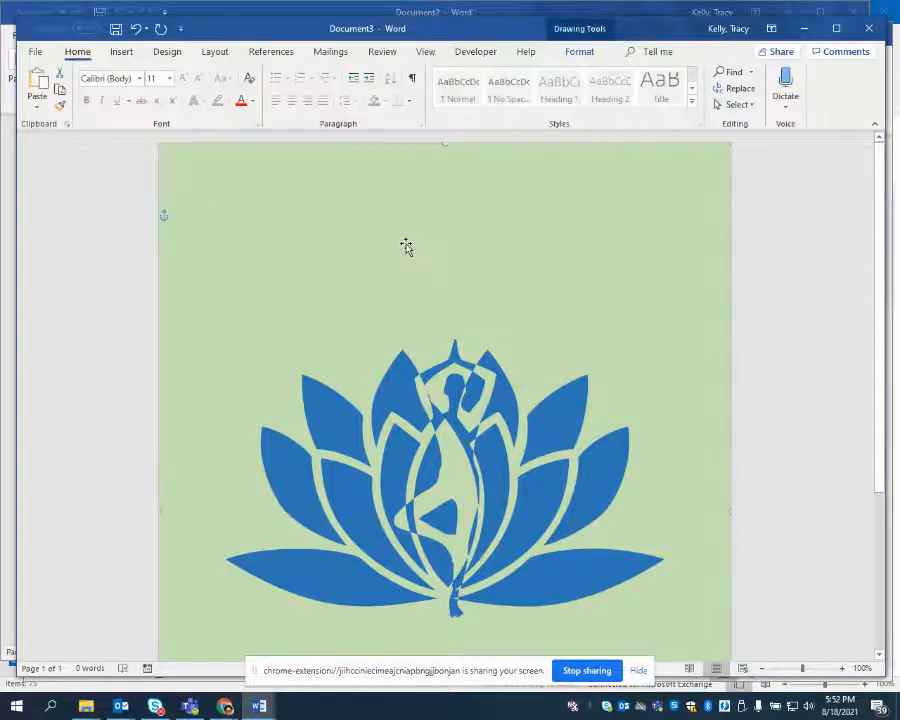
scroll(388, 300, "down", 4)
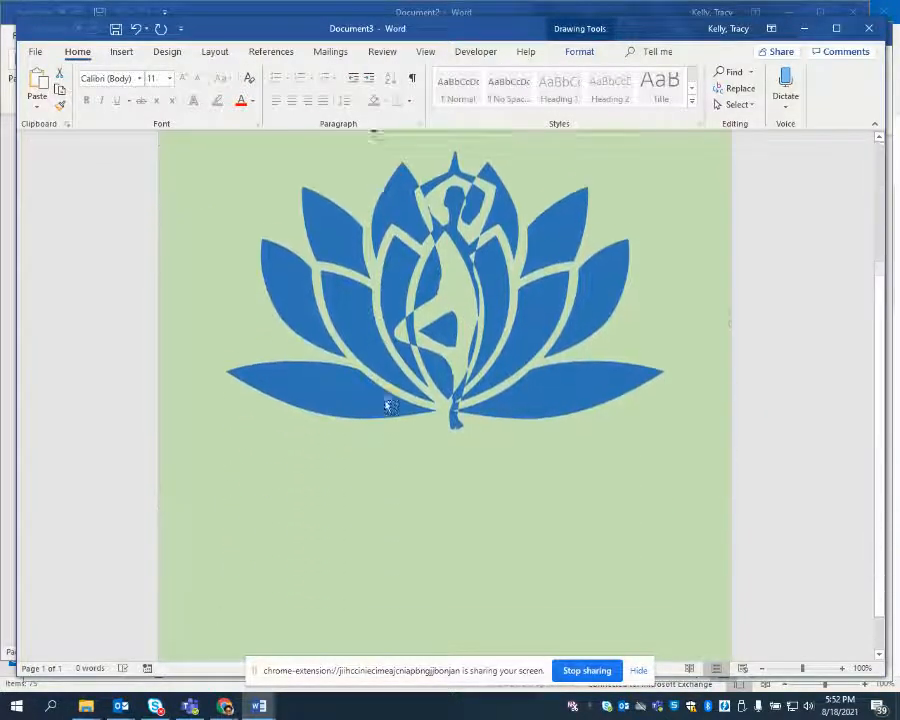
scroll(391, 344, "up", 3)
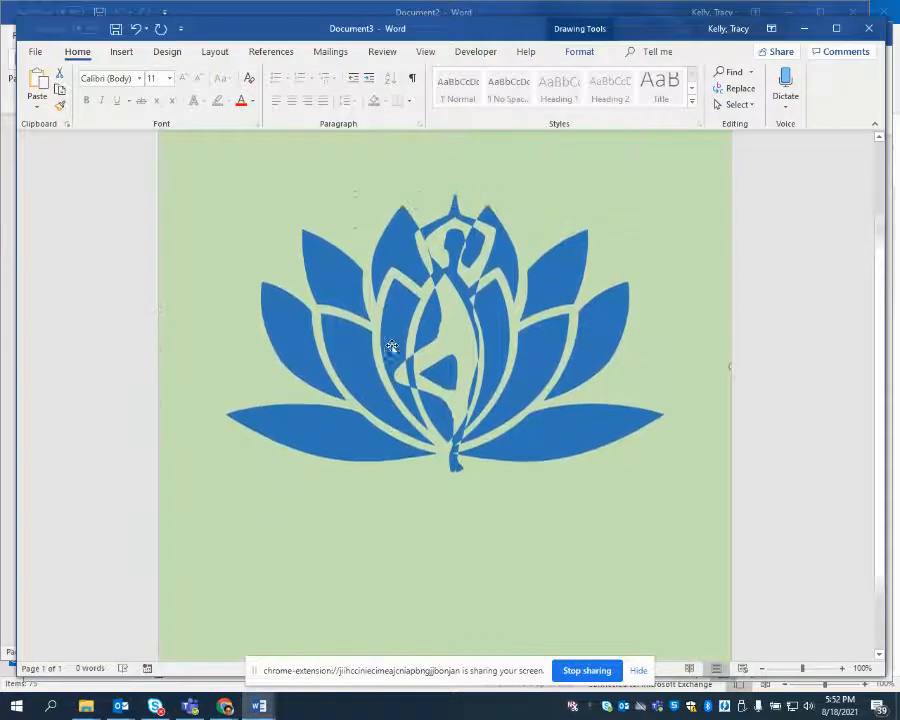
left_click(440, 390)
left_click_drag(440, 390, 444, 510)
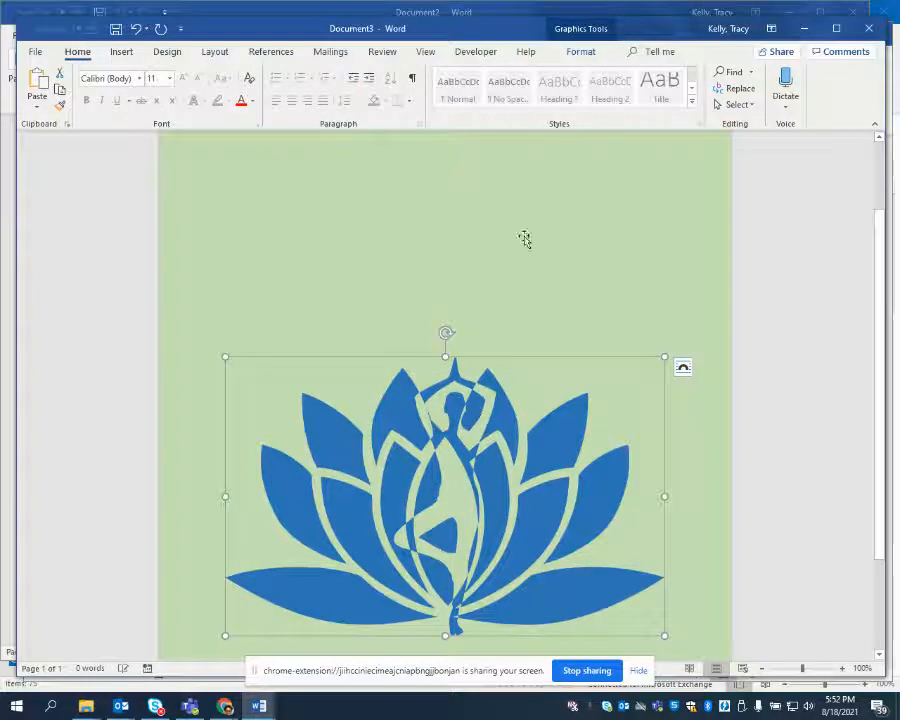
left_click(580, 52)
left_click(593, 73)
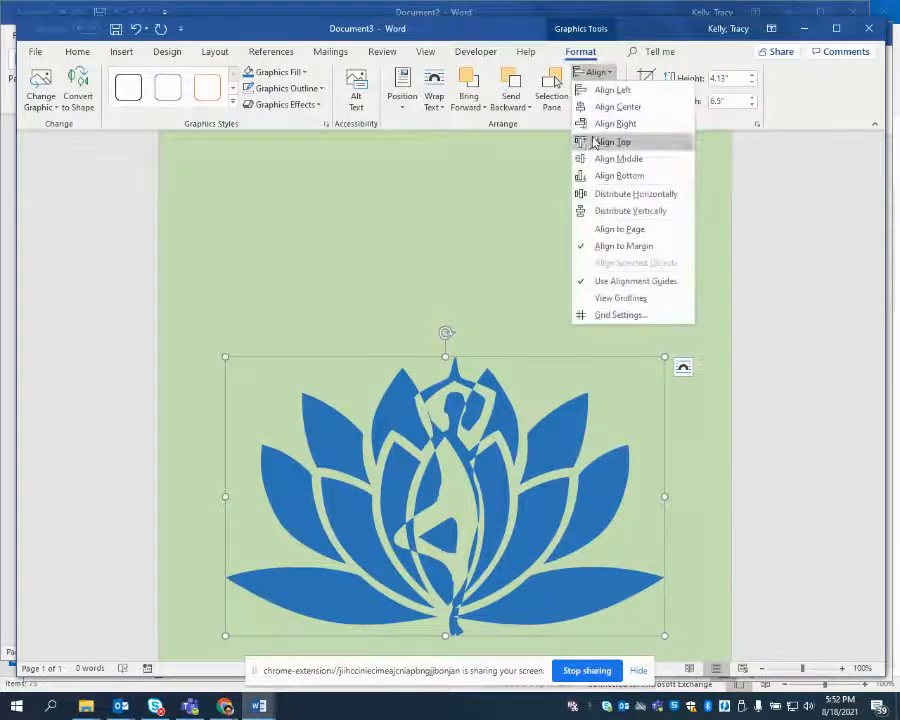
left_click(600, 108)
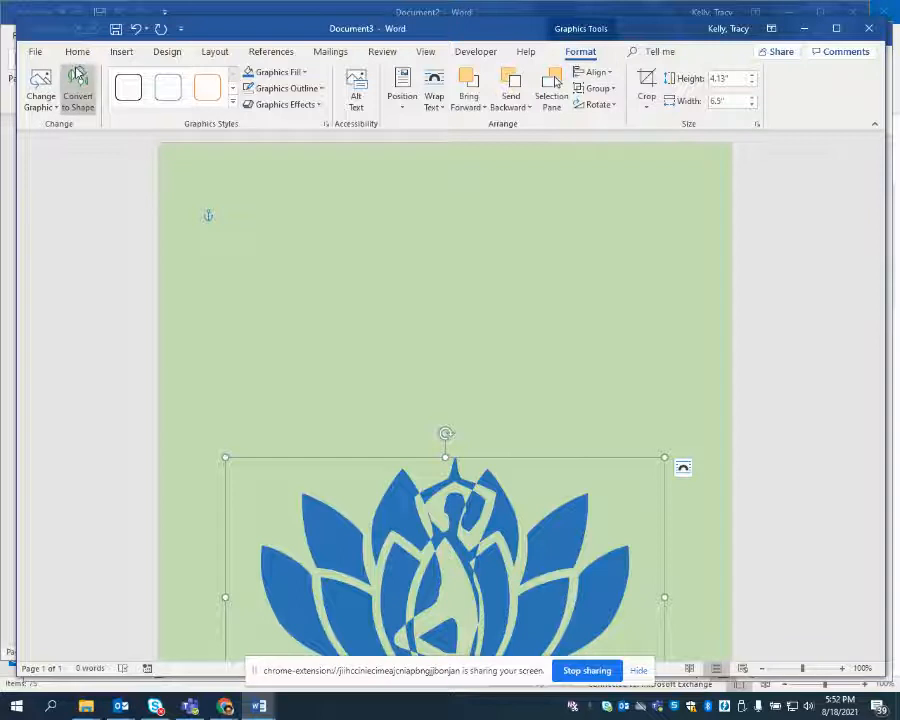
Step: Insert a Simple Text Box above the lotus and enlarge it to about 5.76" wide and 3.05" high
left_click(125, 56)
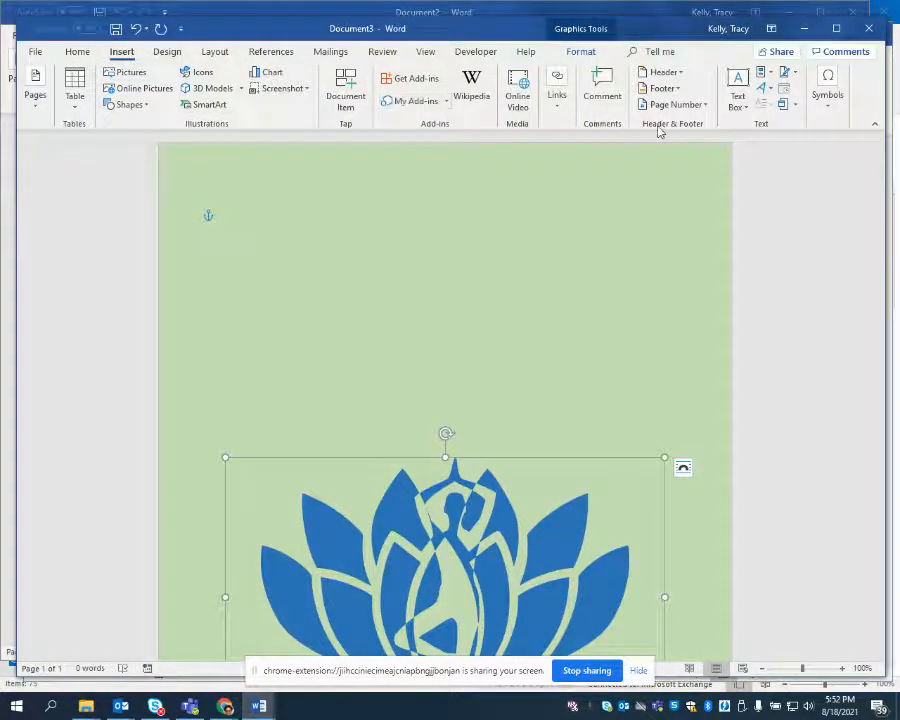
left_click(738, 90)
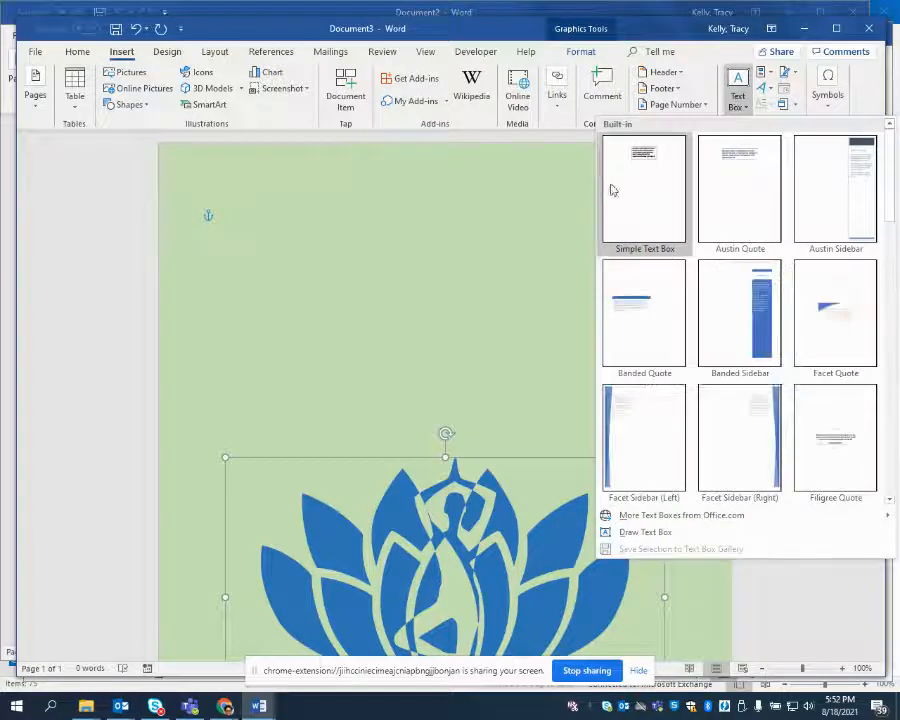
left_click(606, 186)
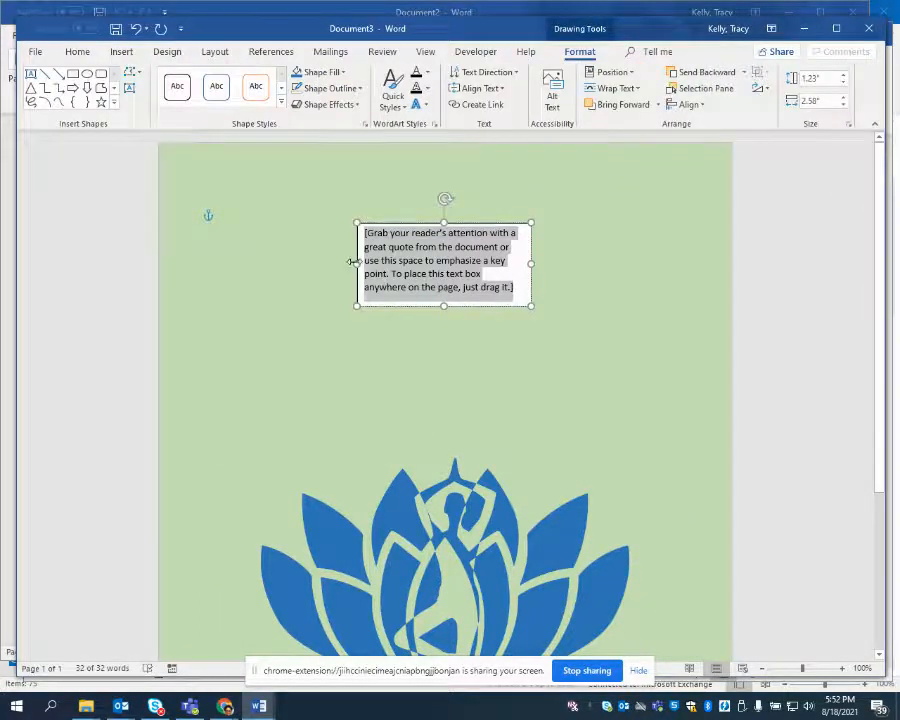
left_click_drag(347, 261, 252, 260)
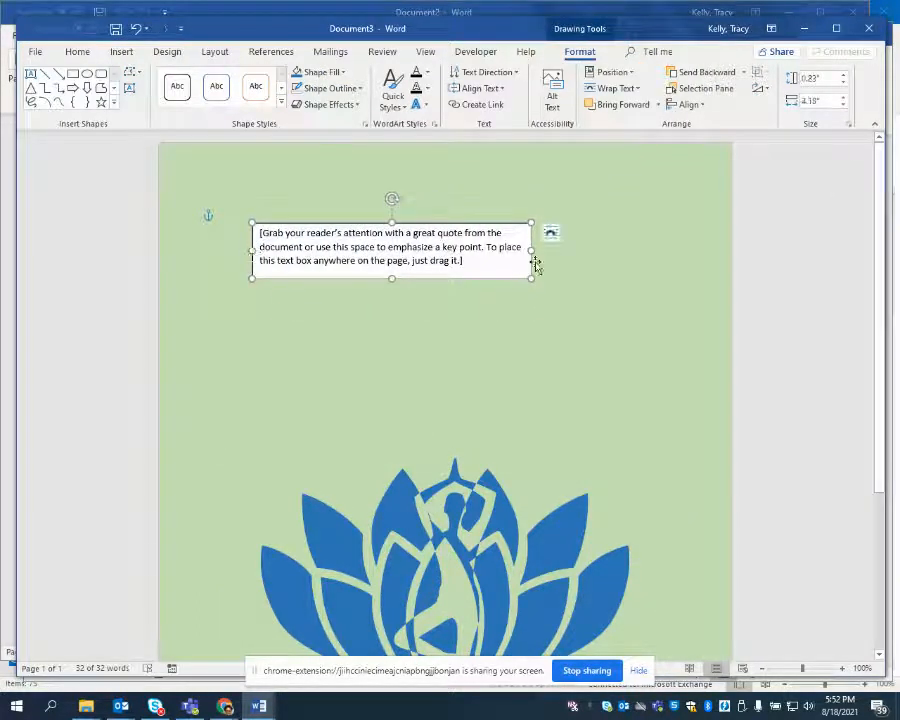
left_click_drag(530, 247, 640, 256)
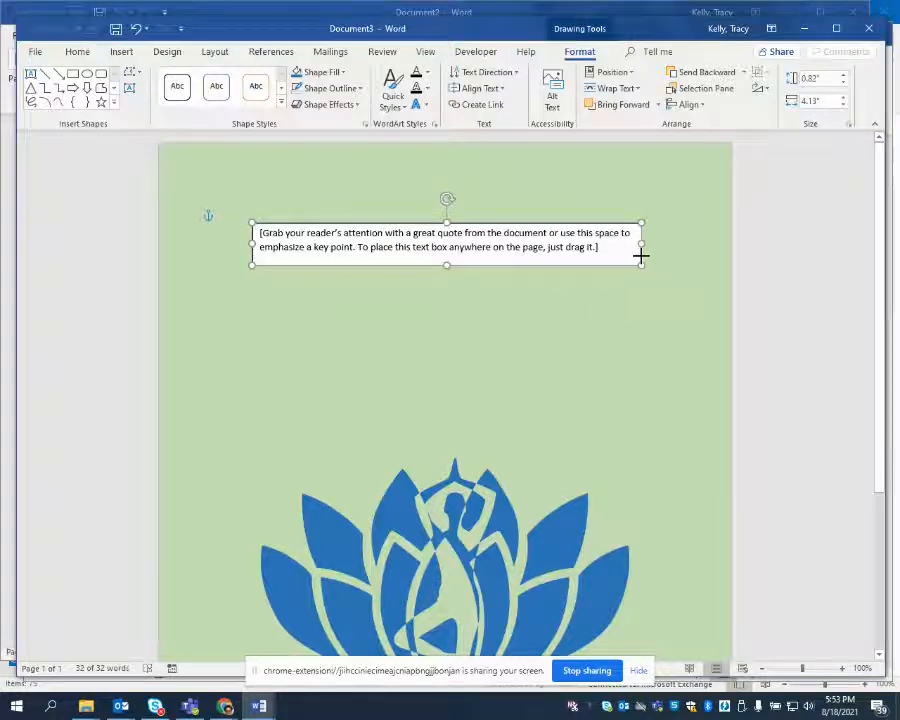
left_click_drag(447, 265, 423, 429)
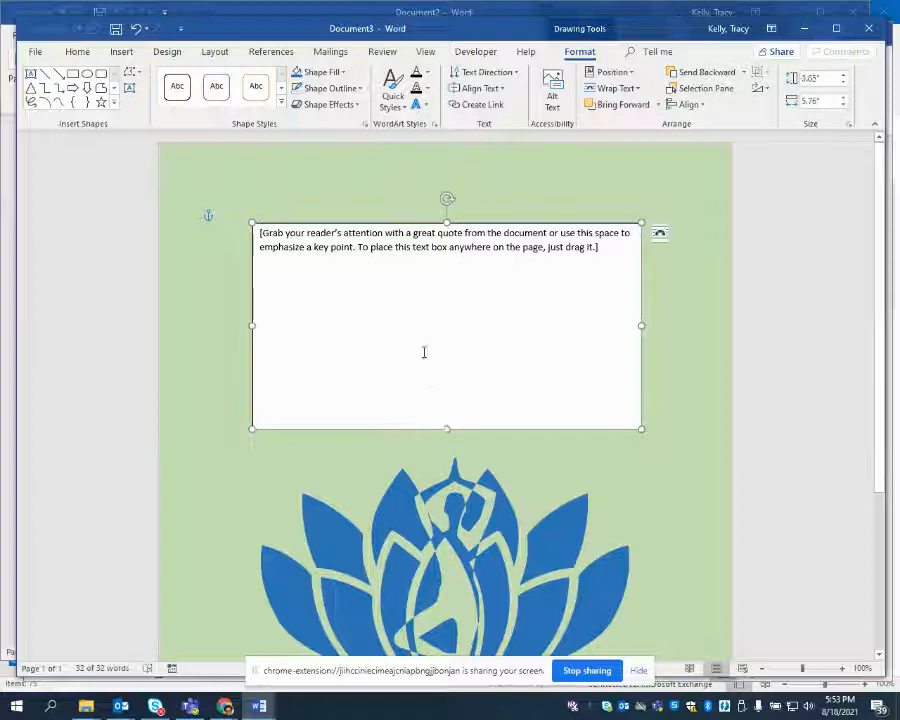
Step: Format the text box's placeholder text in the Ink Free font at size 28
left_click(260, 233)
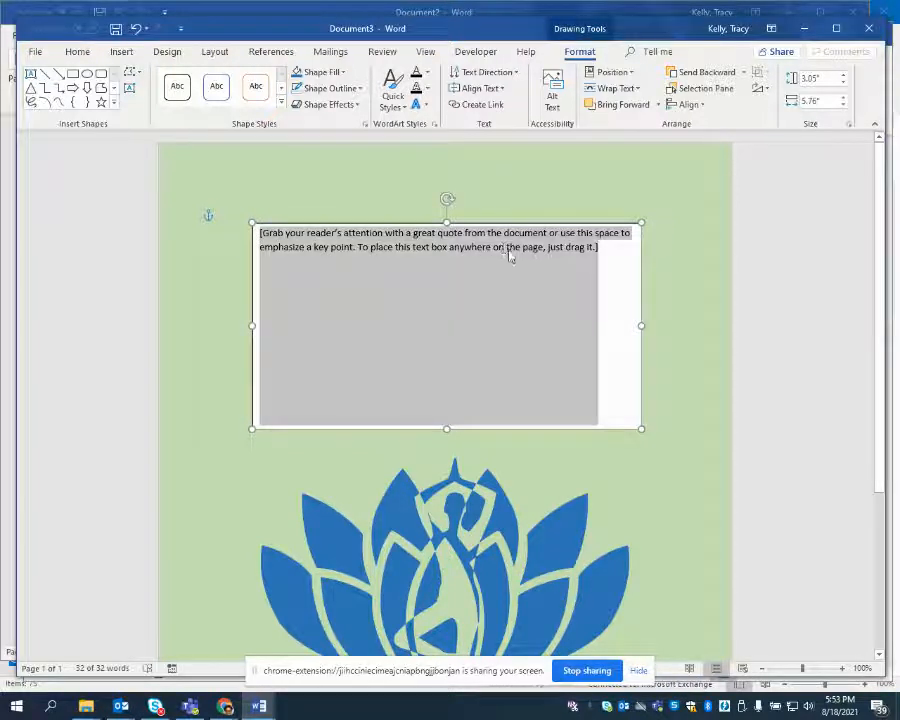
left_click(80, 53)
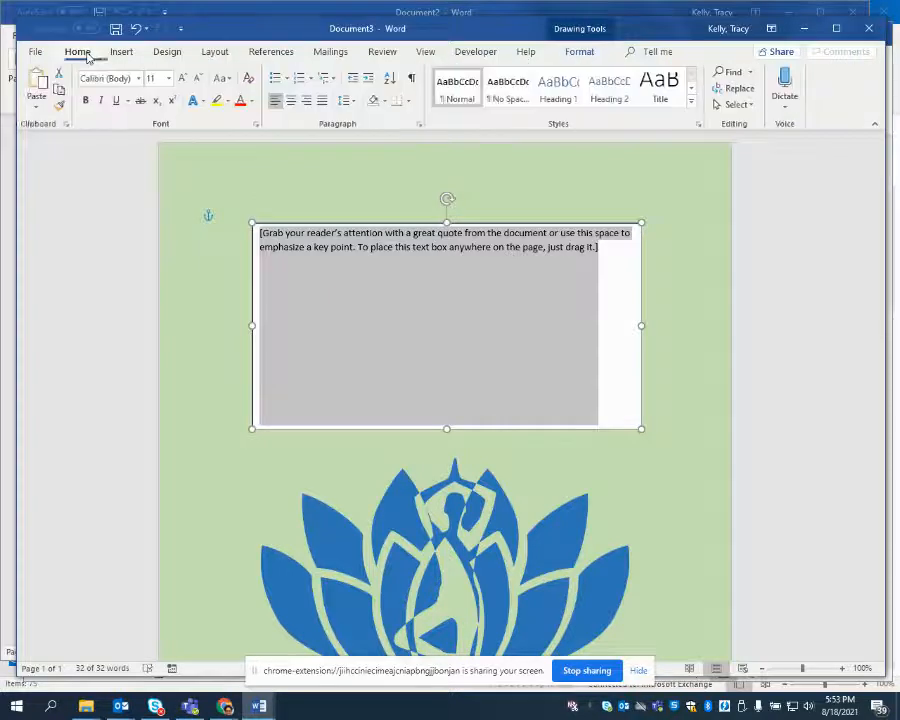
left_click(139, 79)
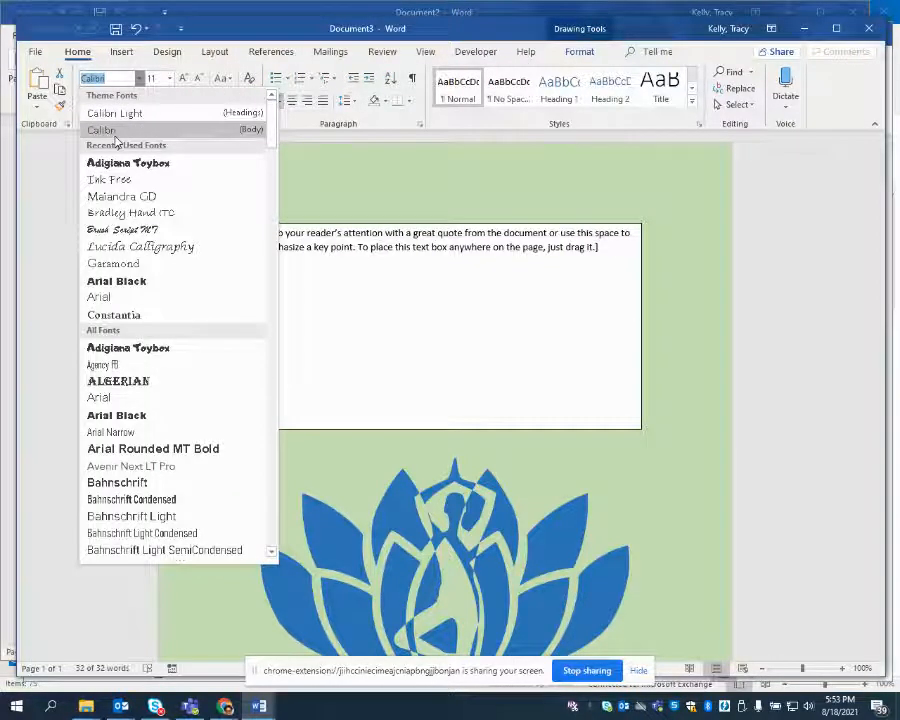
left_click(117, 182)
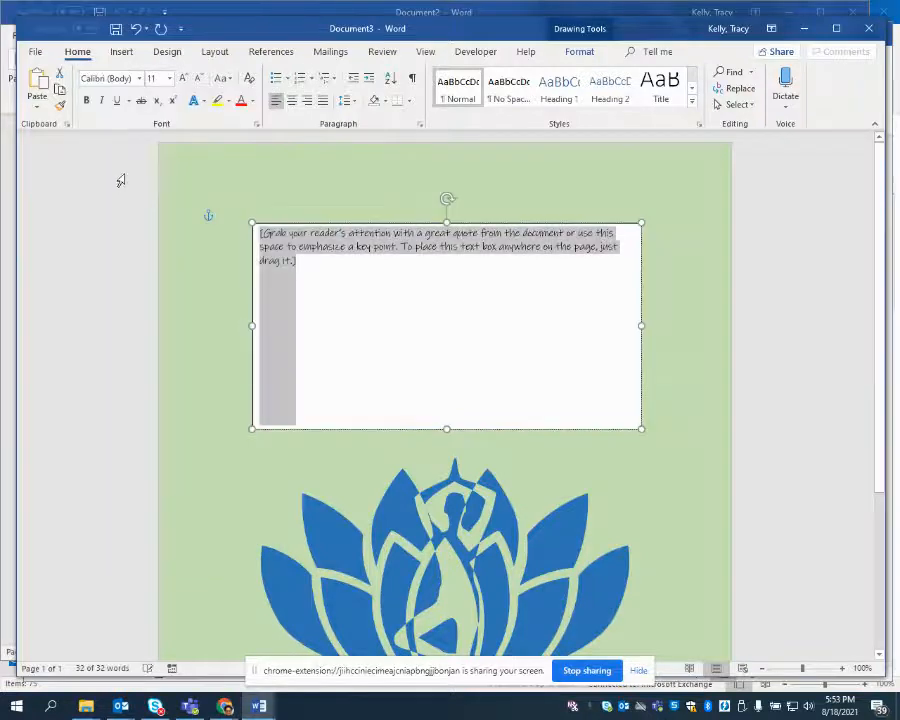
left_click(170, 80)
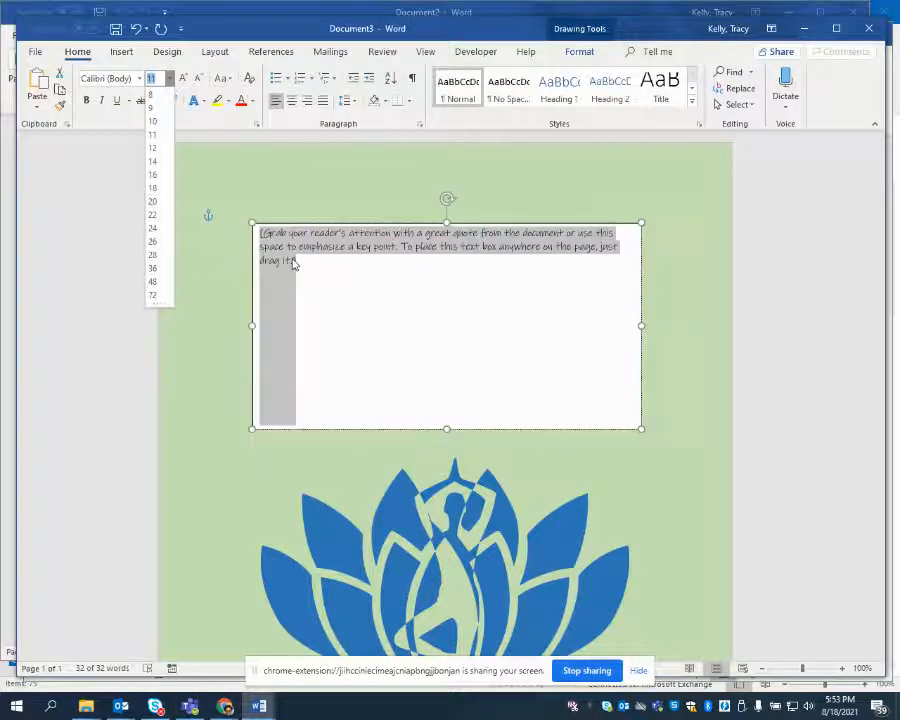
left_click(153, 255)
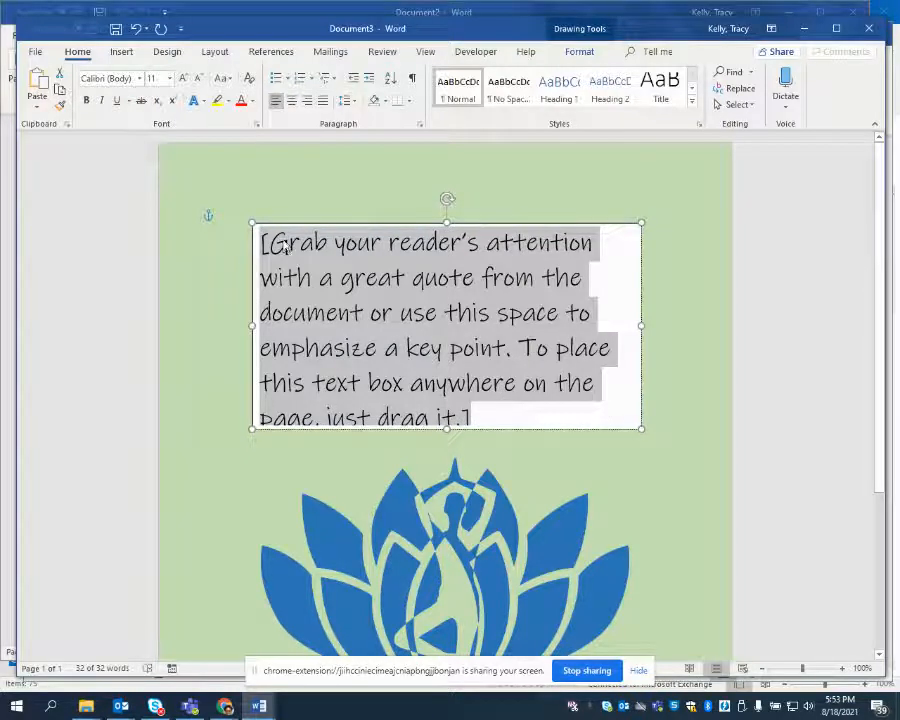
Step: Delete the placeholder text from the text box and set the font size for new text to 28
key("Delete")
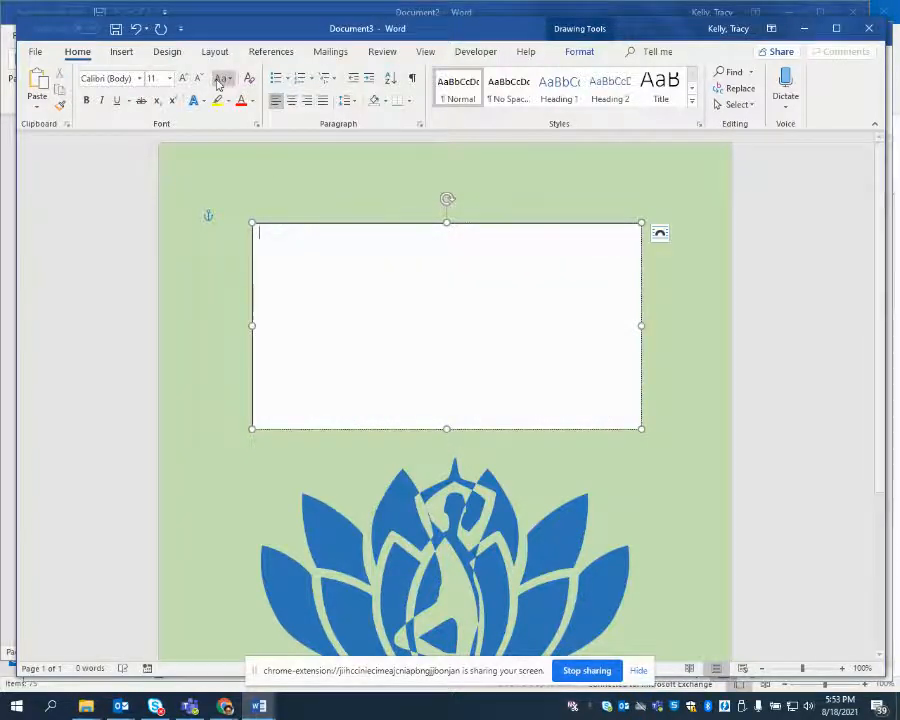
left_click(169, 78)
left_click(158, 255)
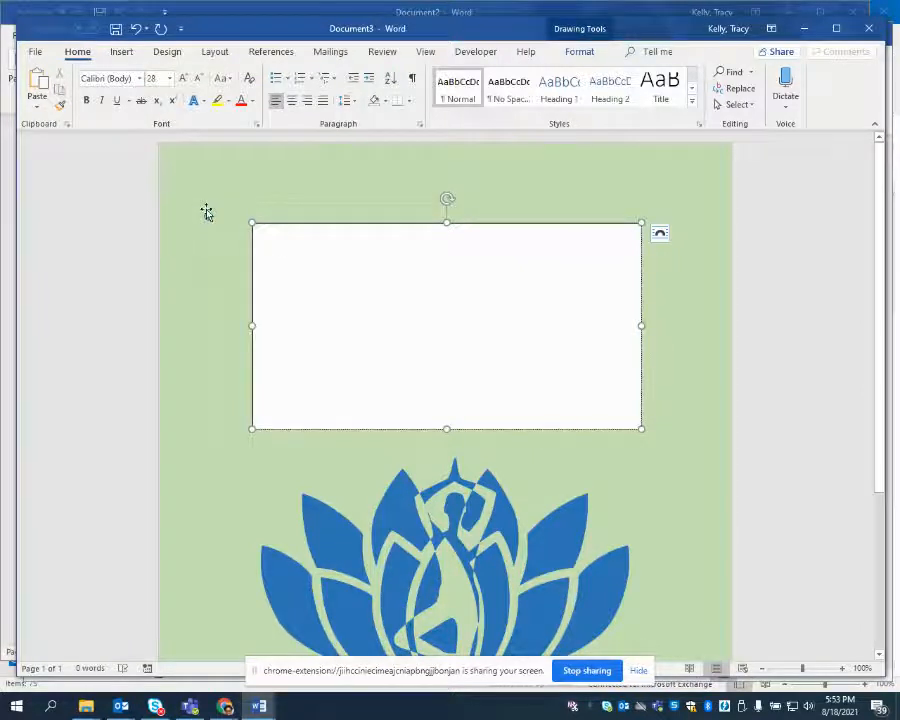
Step: Enter the title "Mindfulness and Self-Care" in the text box with "Journal" on a second line
type("Mind")
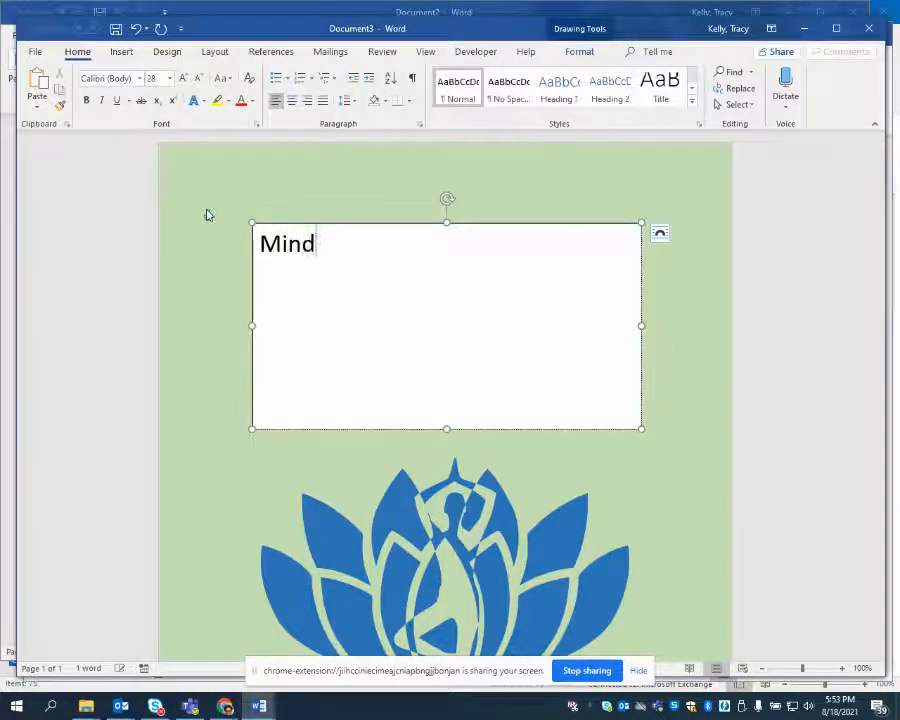
type("fulness")
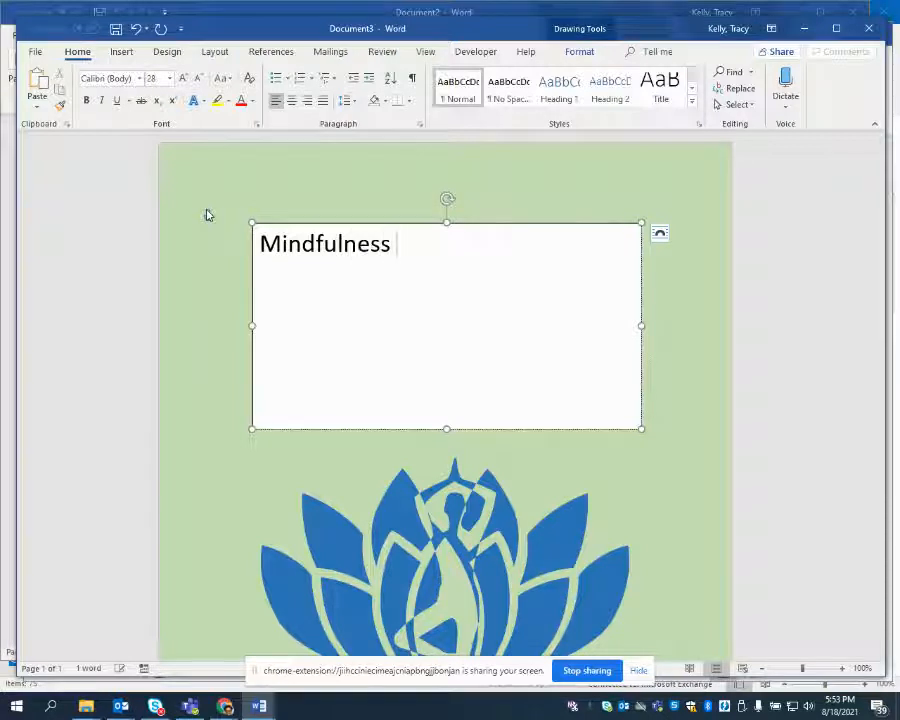
type("and Sel")
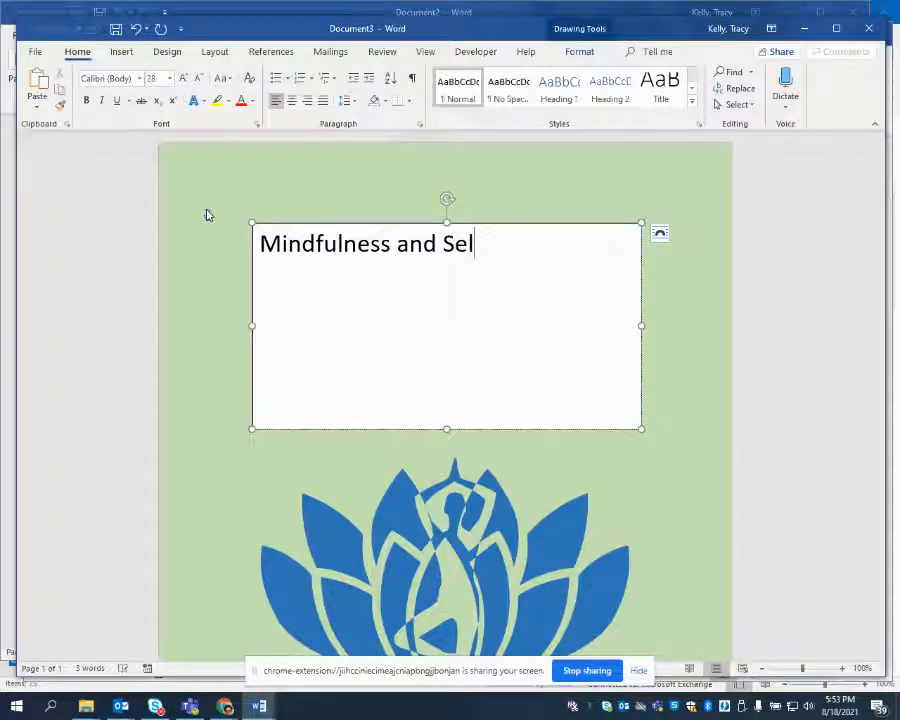
type("f-")
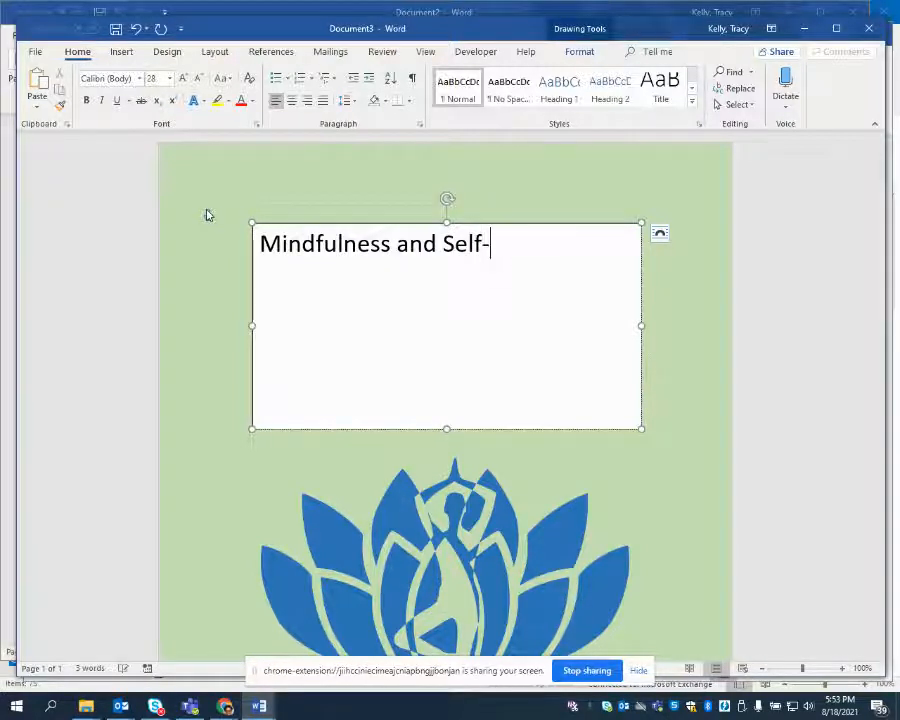
type("Care")
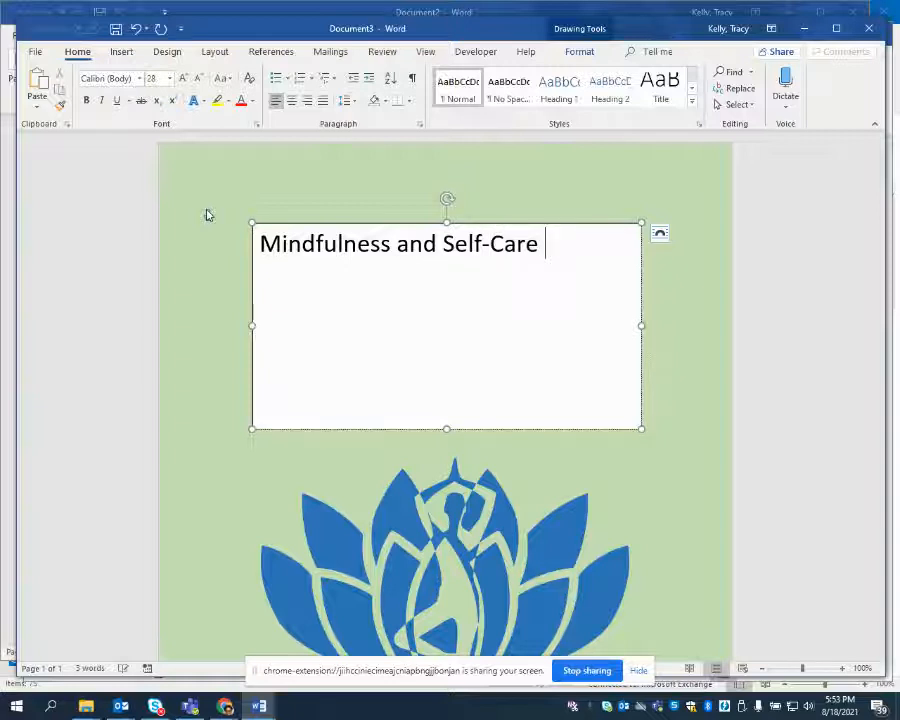
key("Return")
type("Journal")
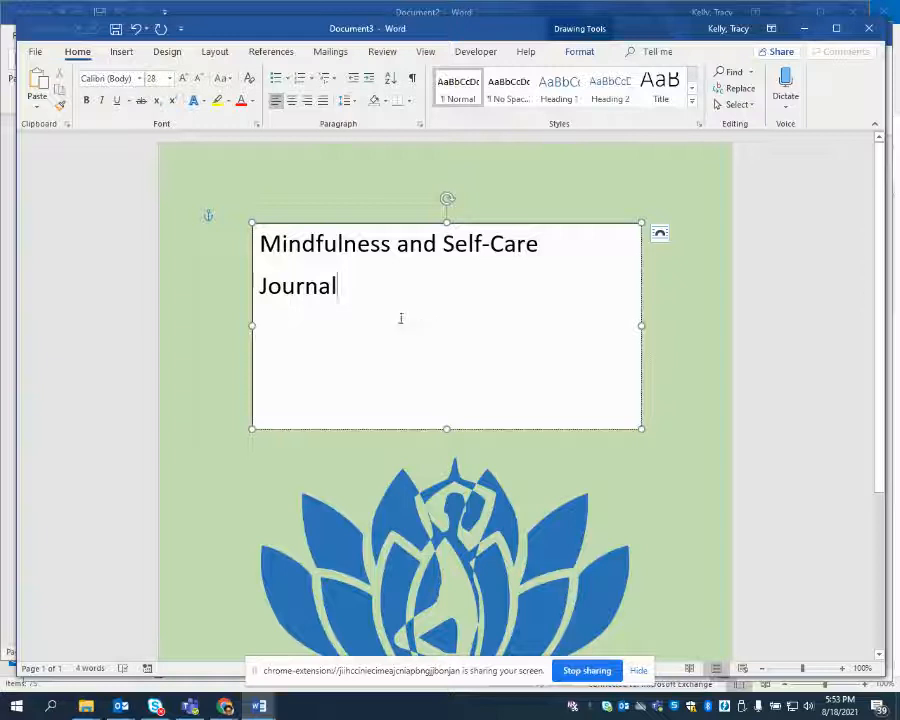
Step: Format both lines of the journal title in the Ink Free font at size 36
left_click_drag(262, 243, 426, 282)
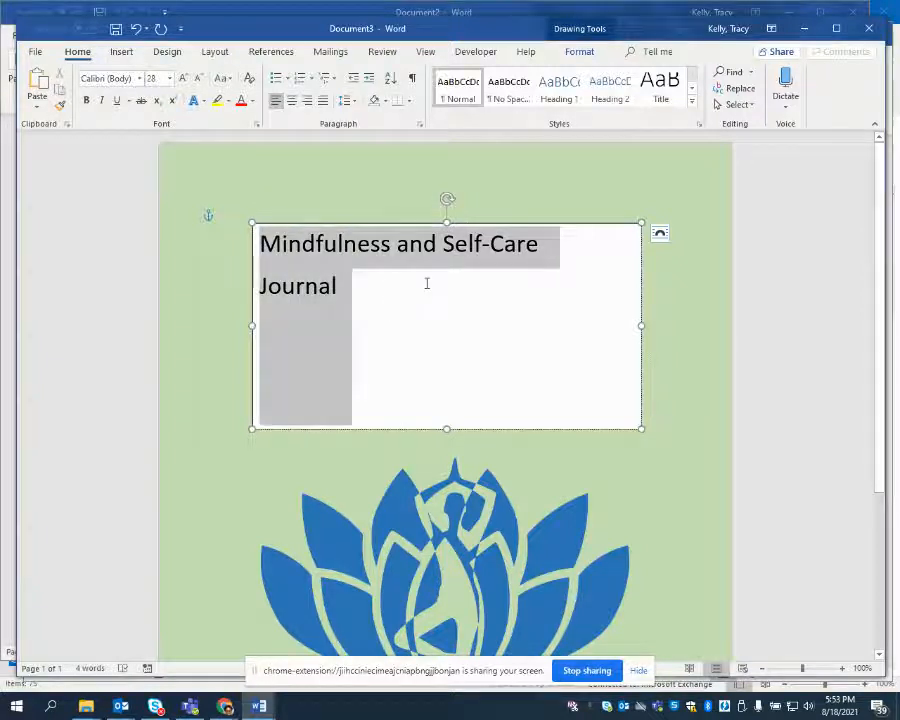
left_click(139, 78)
left_click(118, 163)
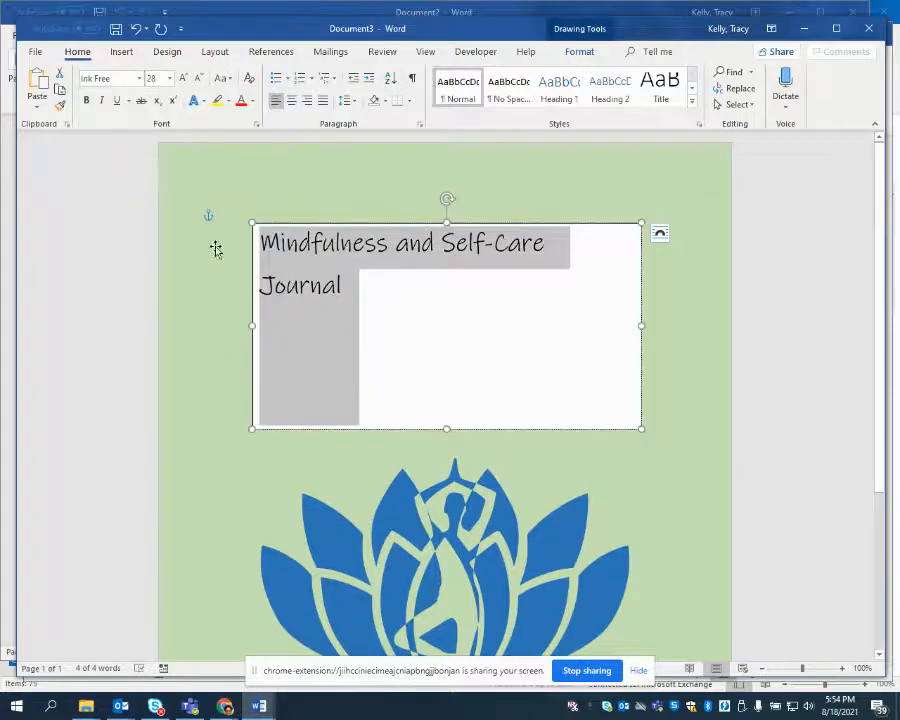
left_click(170, 78)
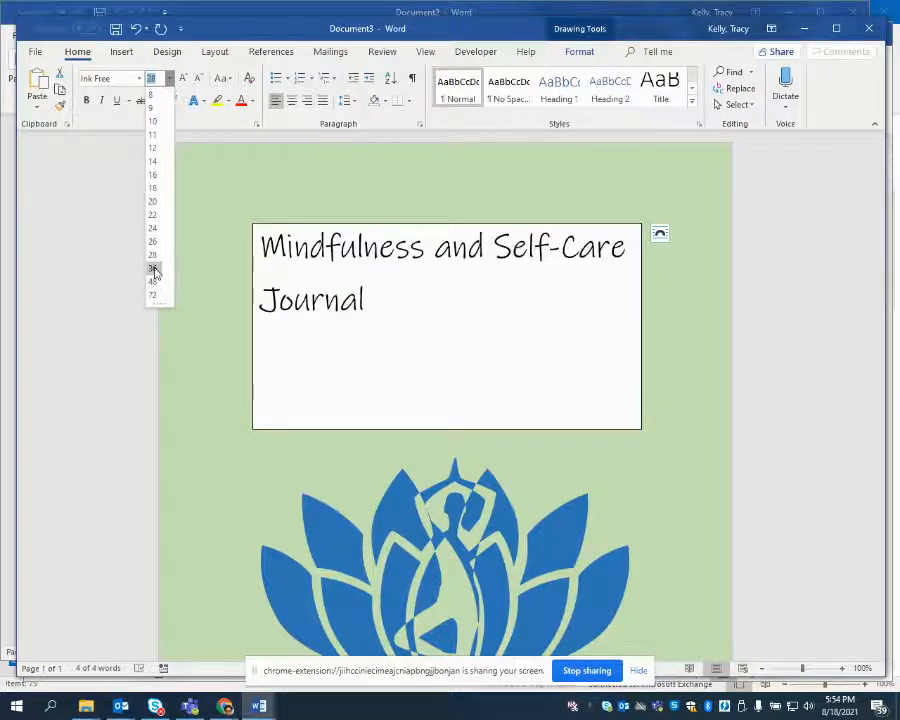
left_click(154, 269)
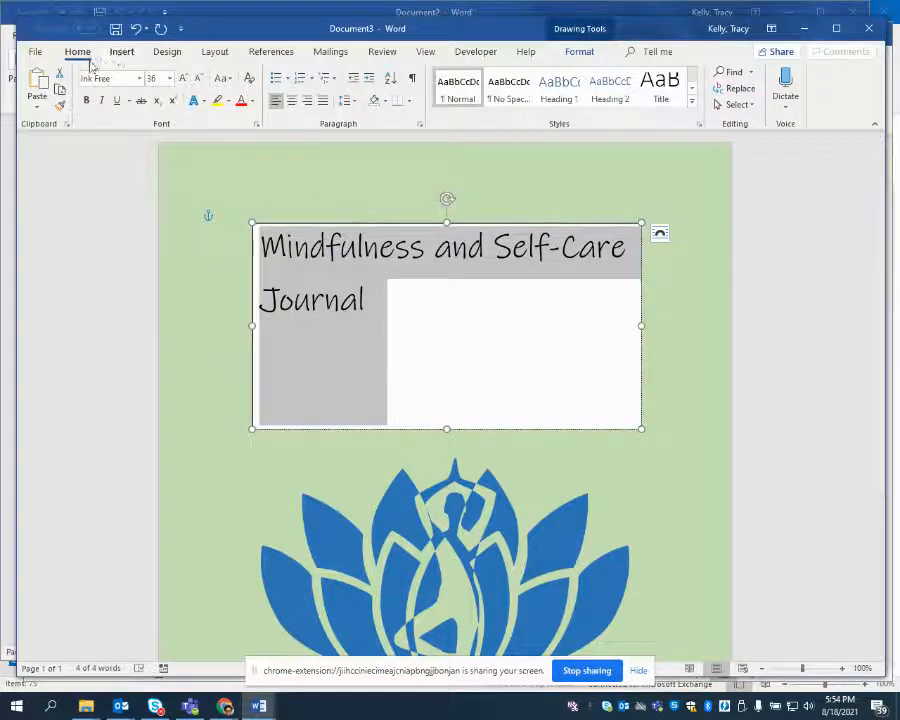
Step: Center both lines of the title horizontally within the text box
left_click(292, 101)
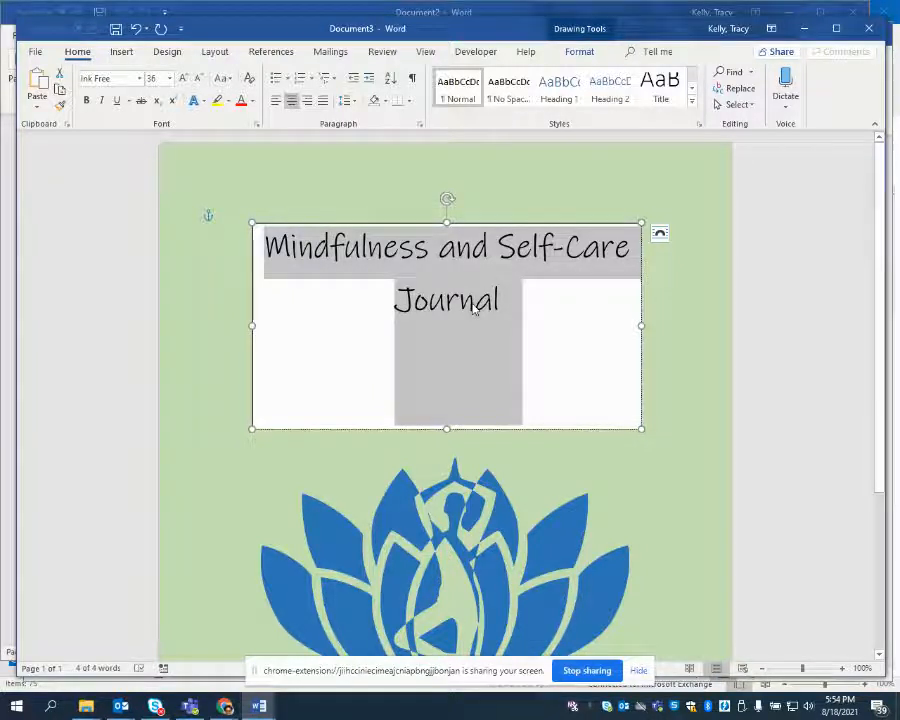
left_click(332, 329)
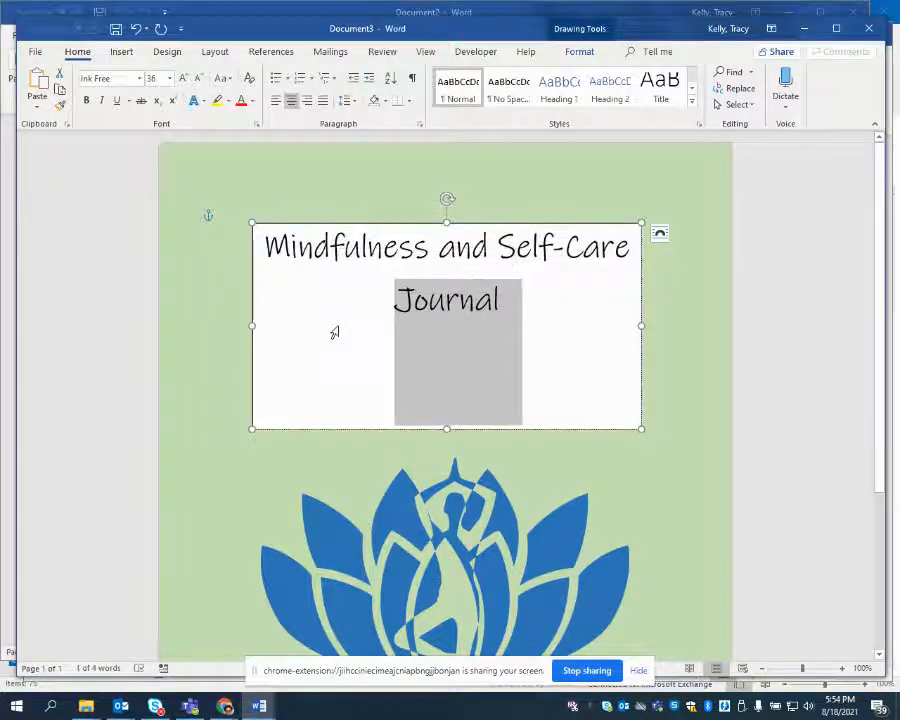
left_click(556, 359)
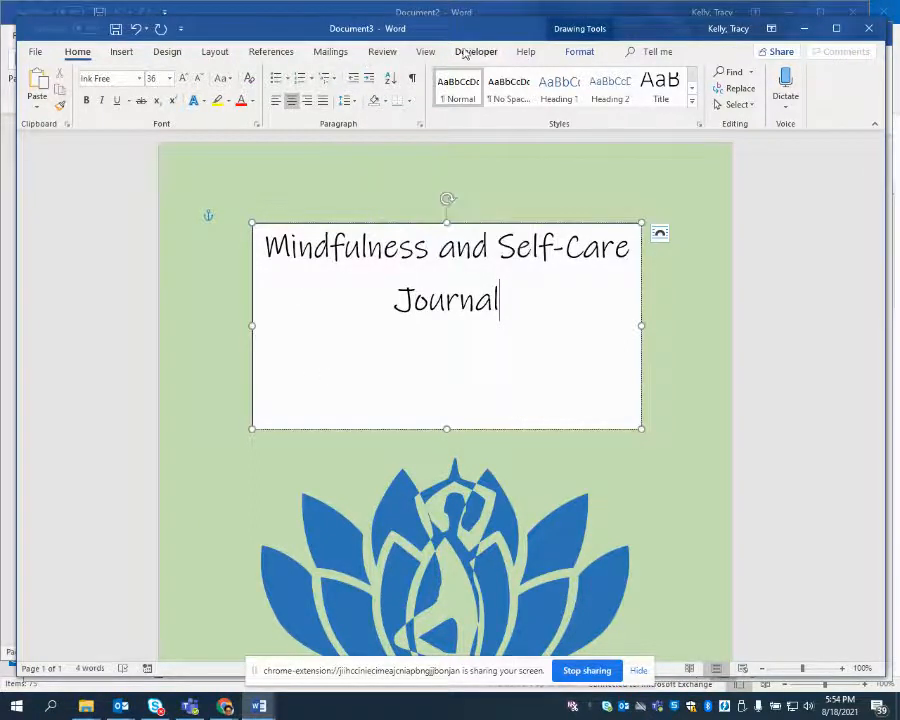
Step: Remove the title text box's white fill and black border by setting it to No Fill and No Outline
left_click(576, 55)
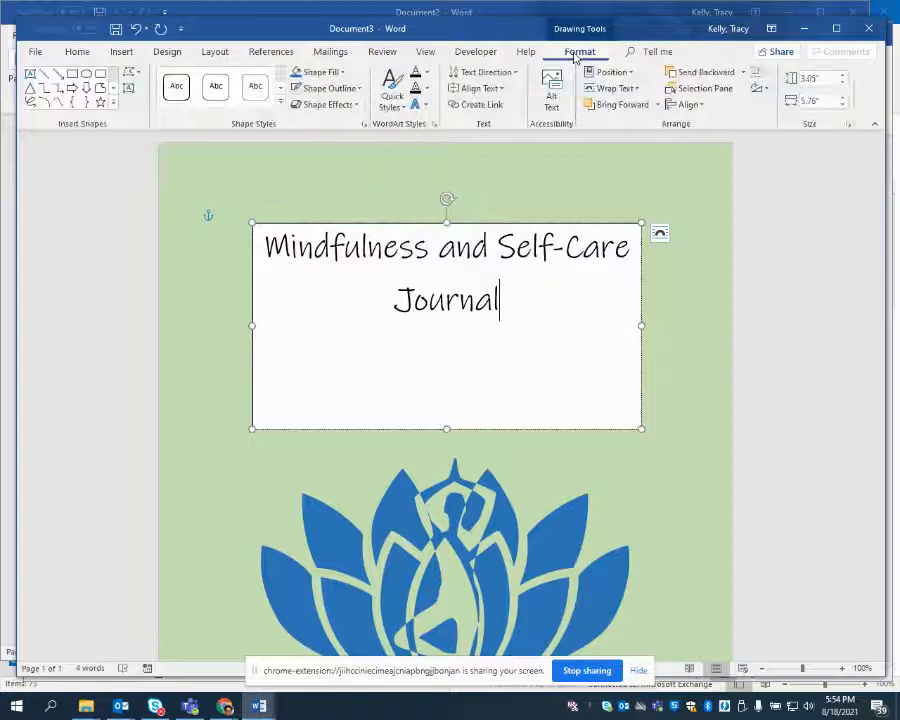
left_click(338, 77)
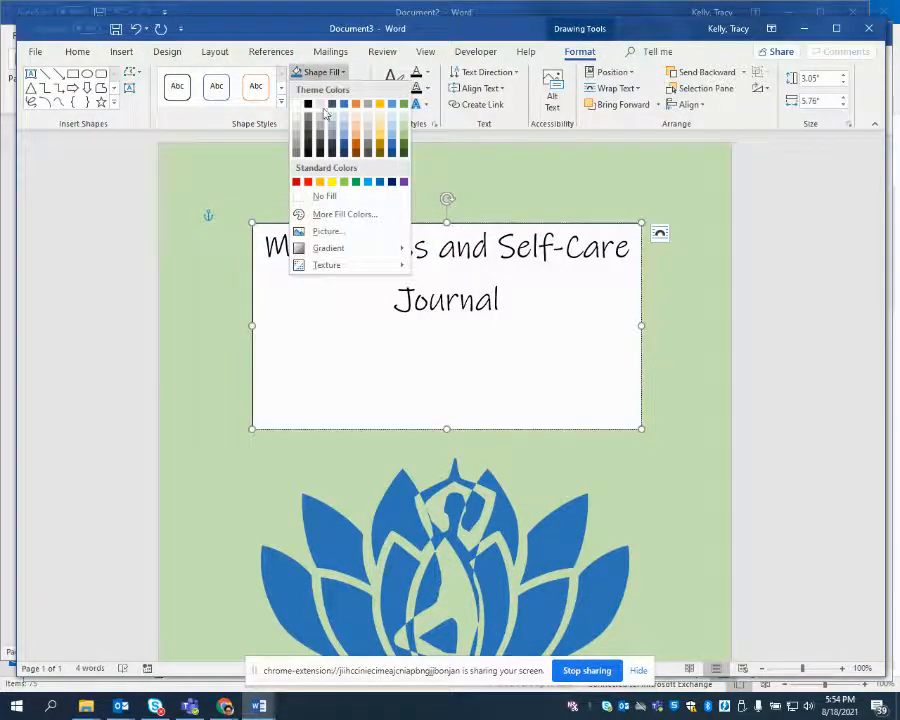
left_click(325, 197)
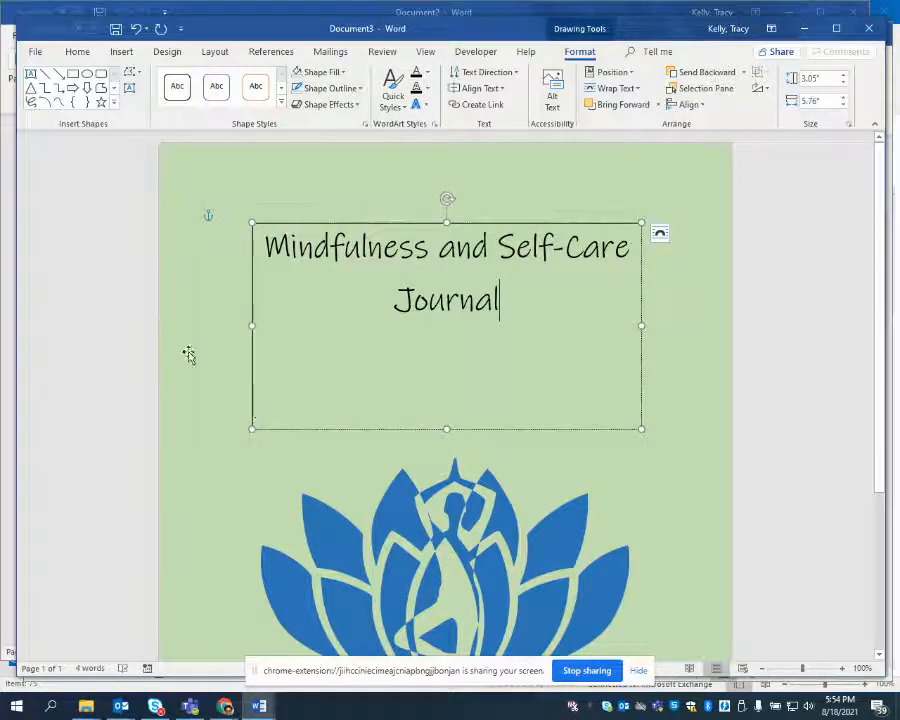
left_click(320, 88)
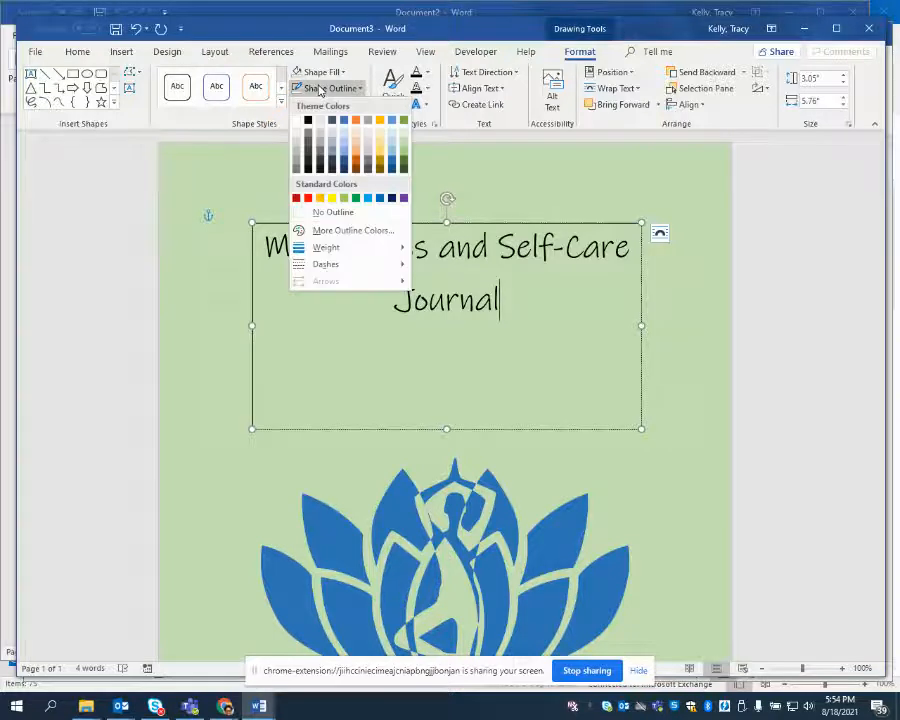
left_click(322, 216)
left_click(686, 430)
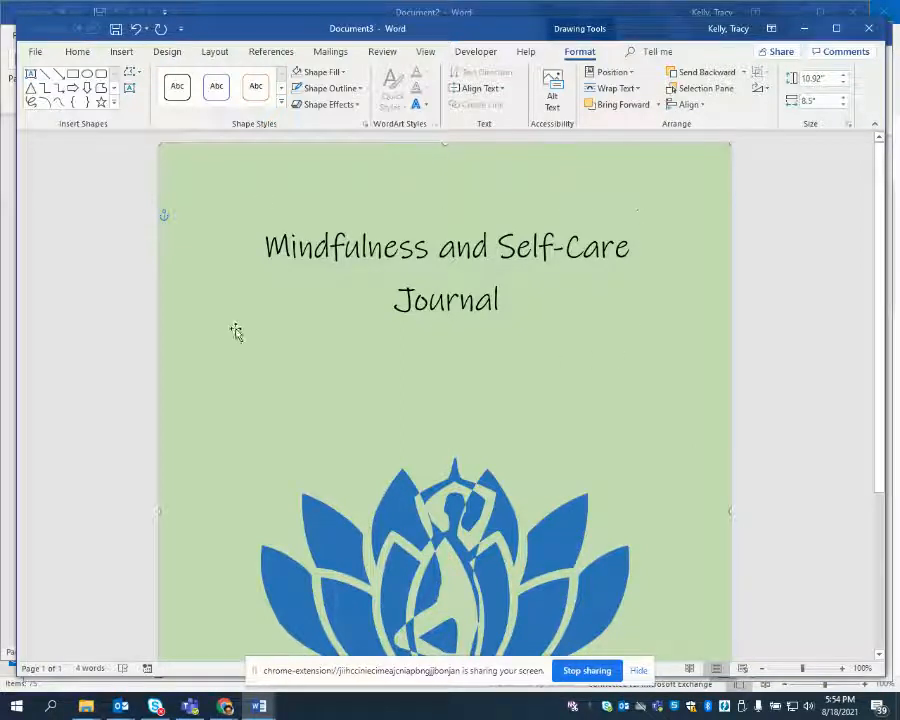
scroll(233, 325, "down", 5)
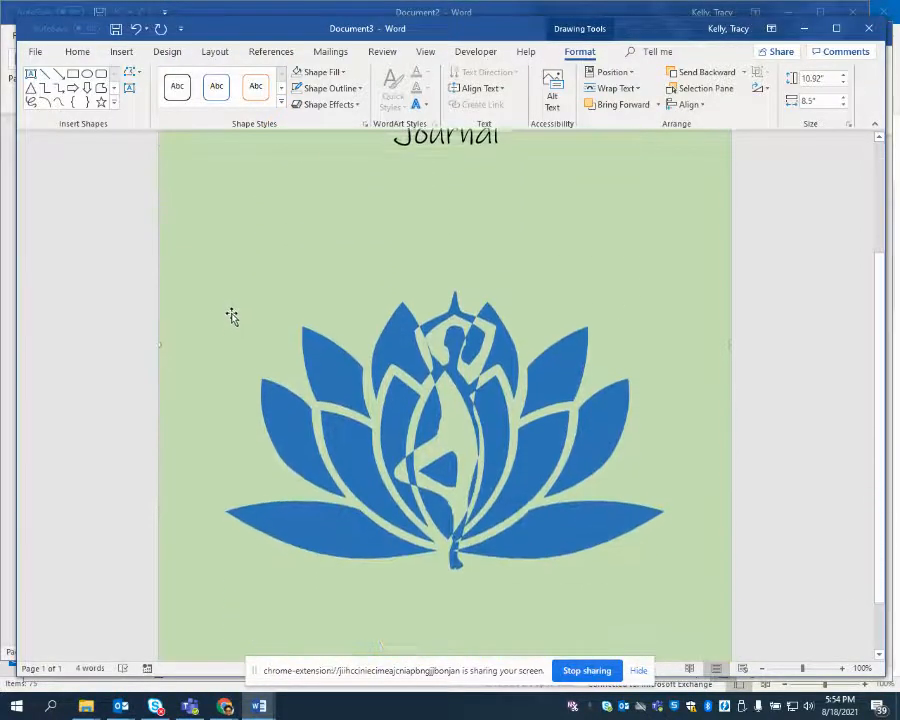
scroll(231, 314, "up", 5)
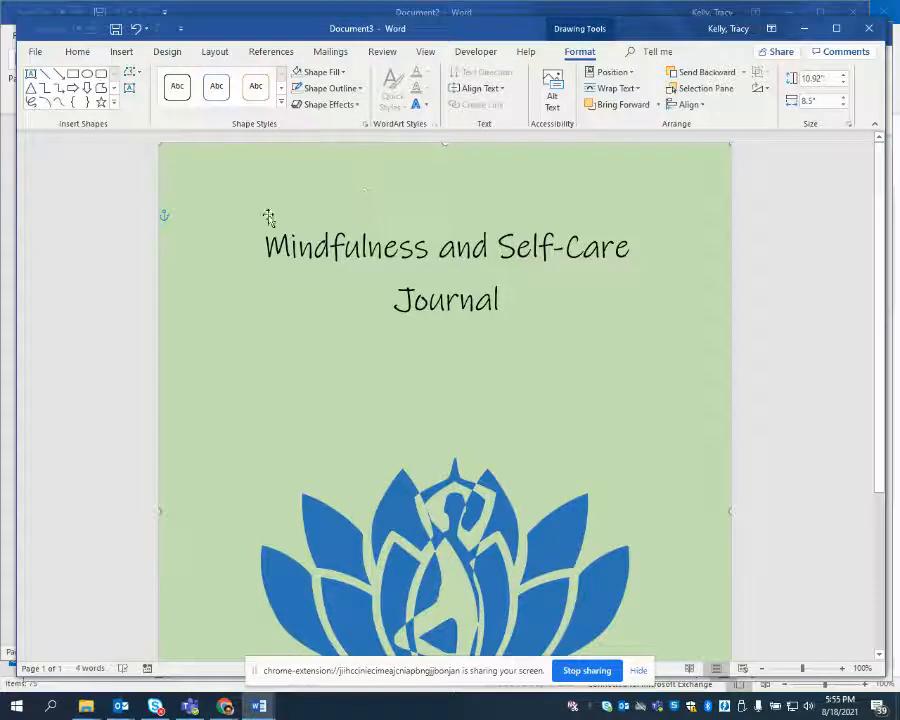
Step: Align the title text box to the horizontal center of the page using Align Center
left_click(420, 226)
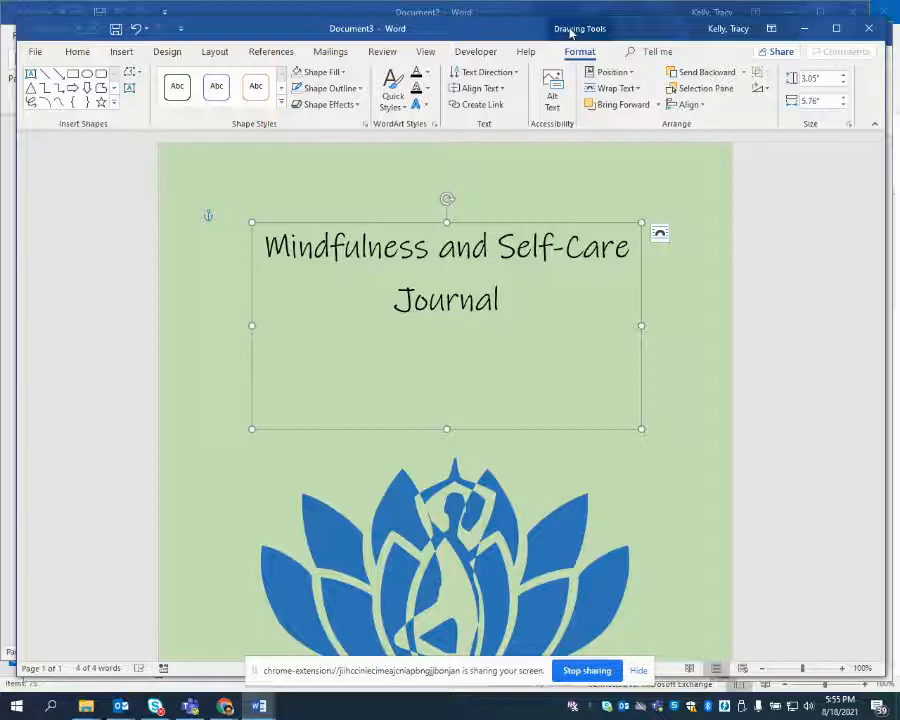
left_click(698, 105)
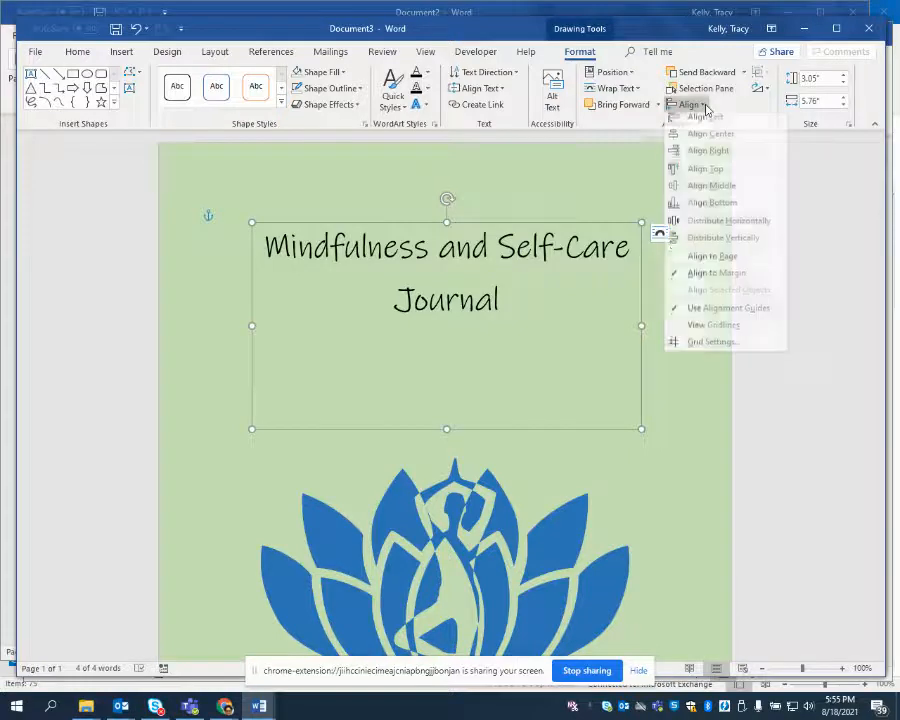
left_click(700, 139)
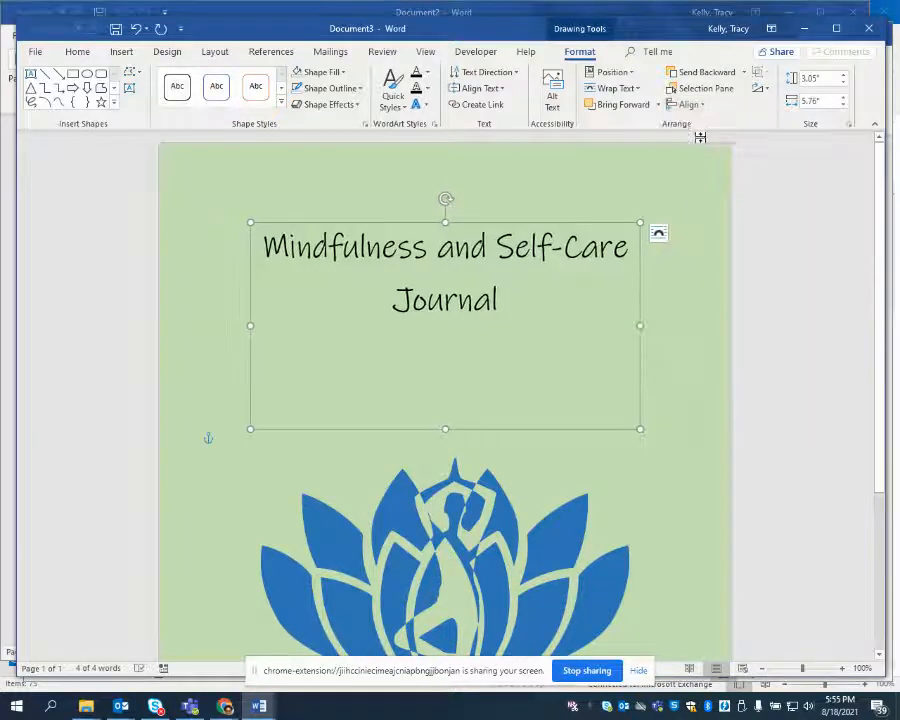
left_click(693, 309)
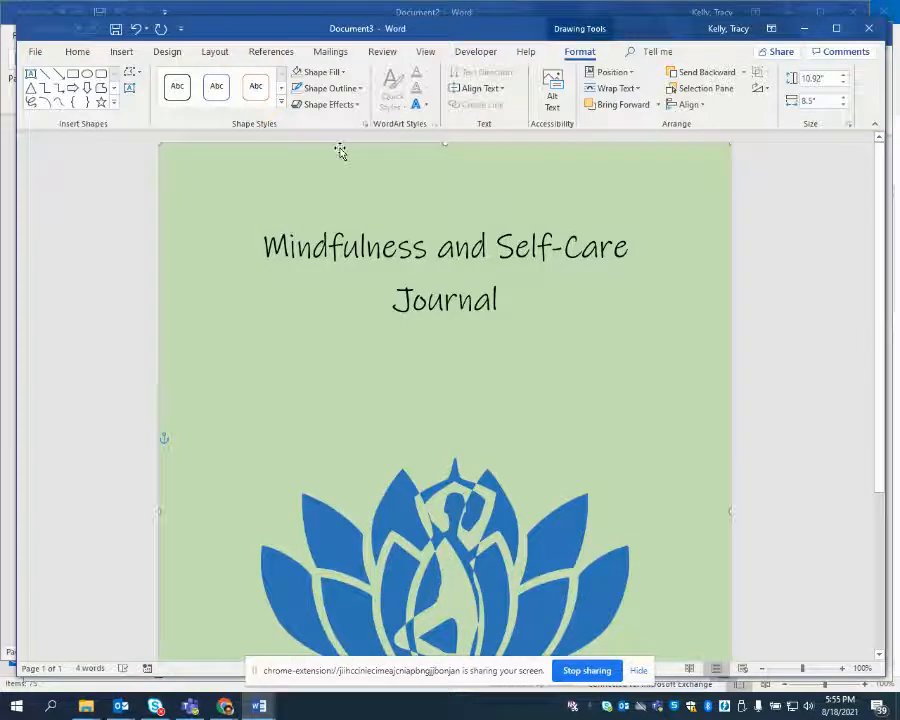
left_click(84, 57)
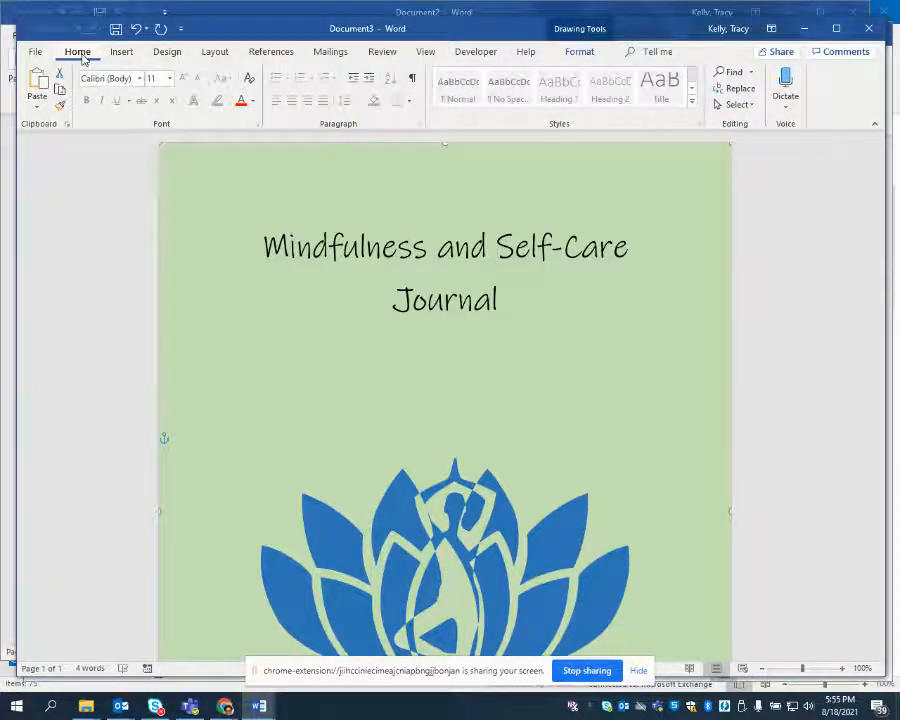
left_click(119, 55)
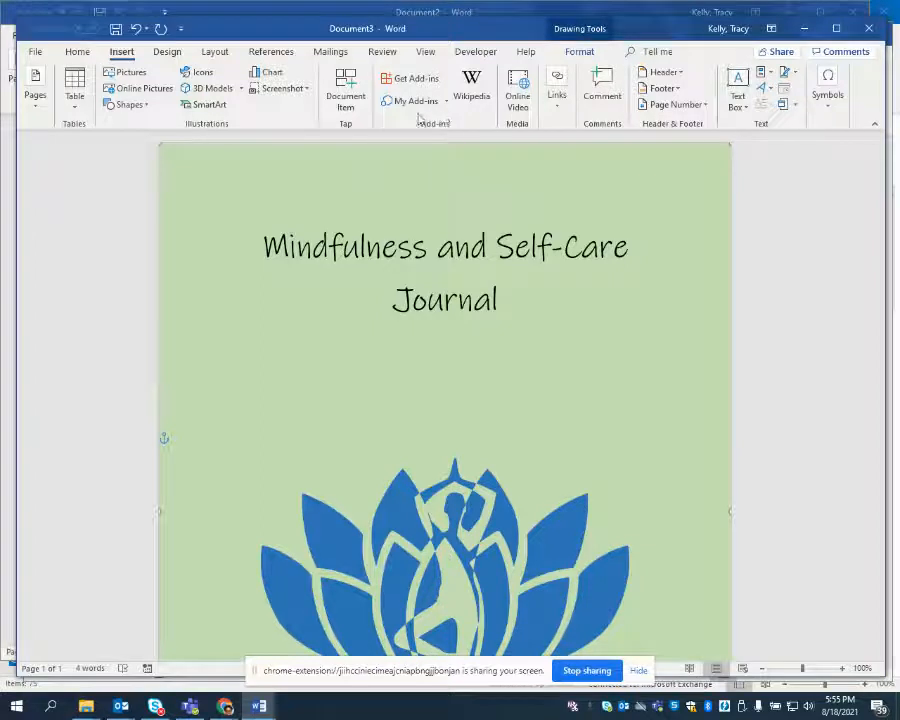
left_click(215, 52)
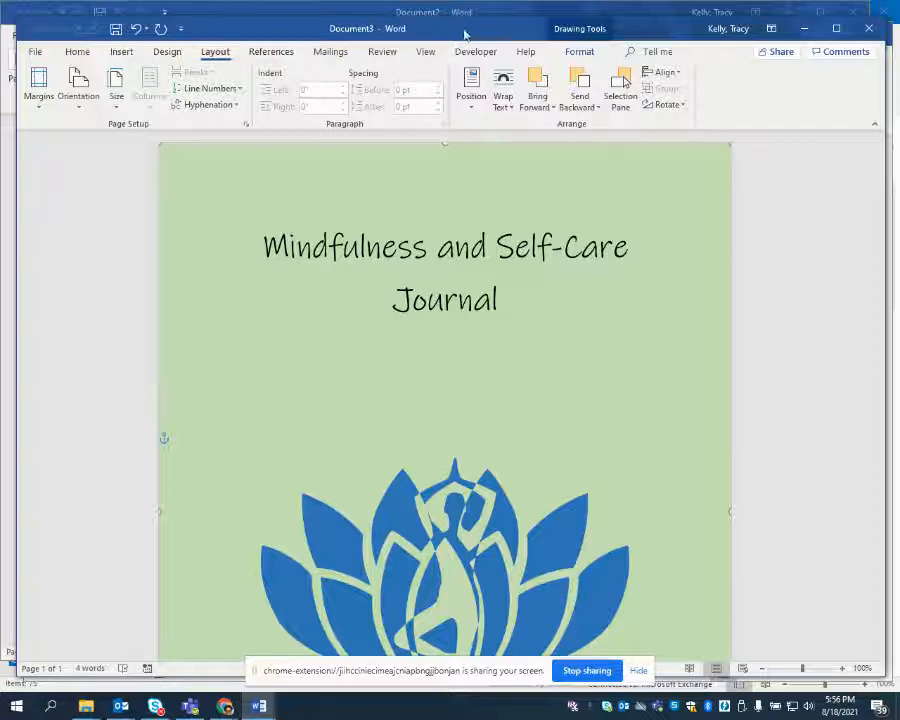
left_click(582, 52)
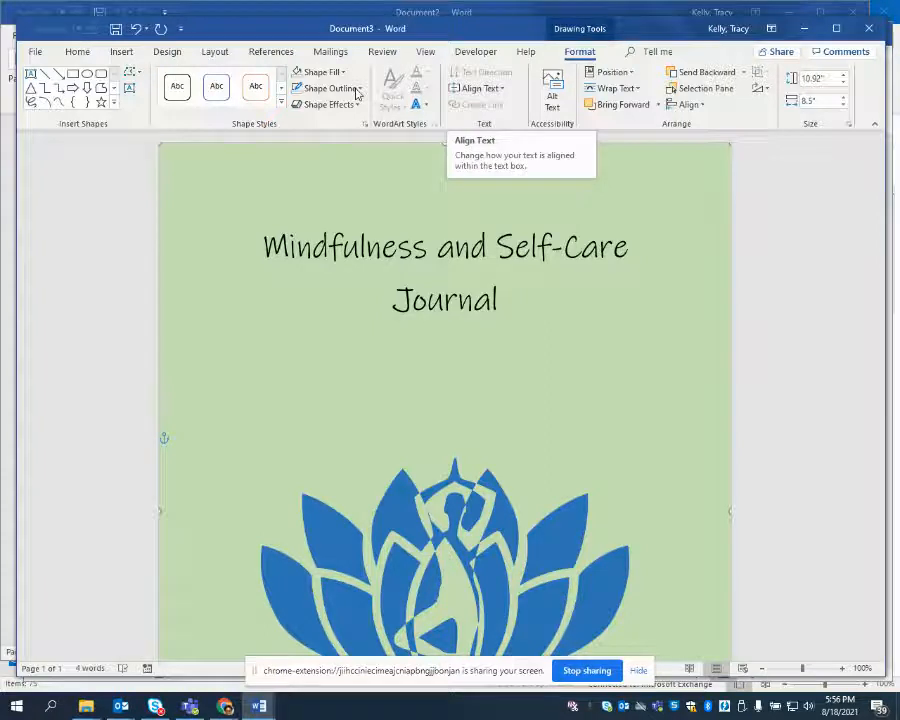
left_click(88, 56)
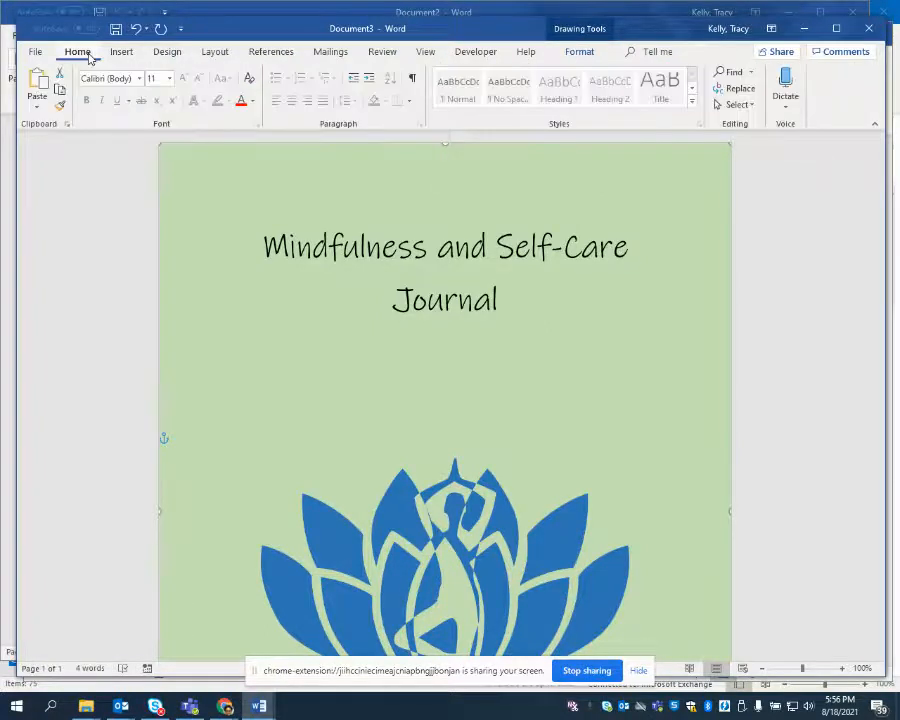
left_click(409, 103)
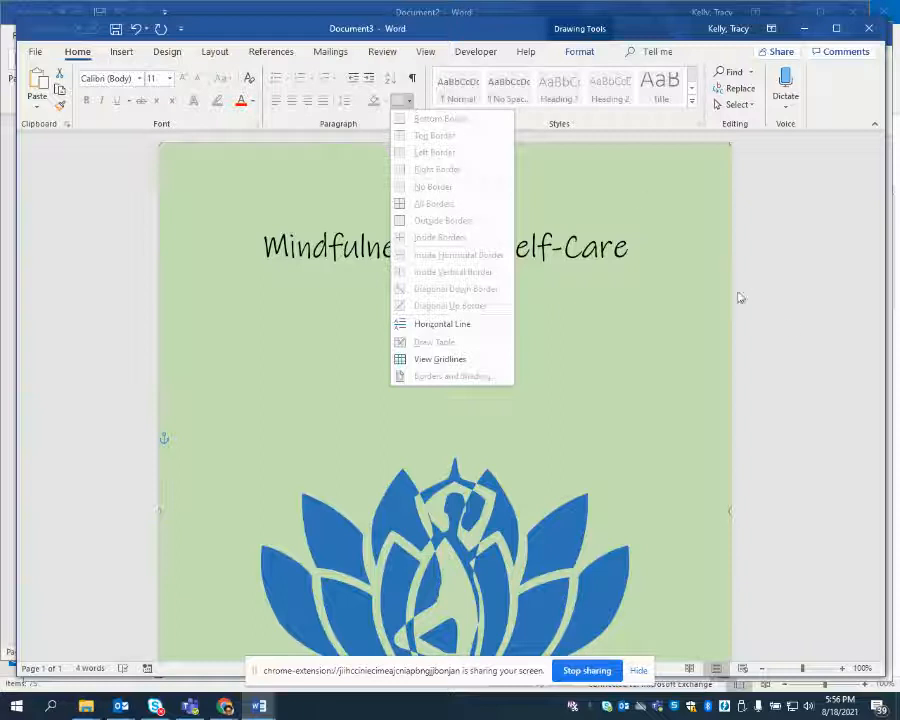
left_click(803, 315)
left_click(603, 301)
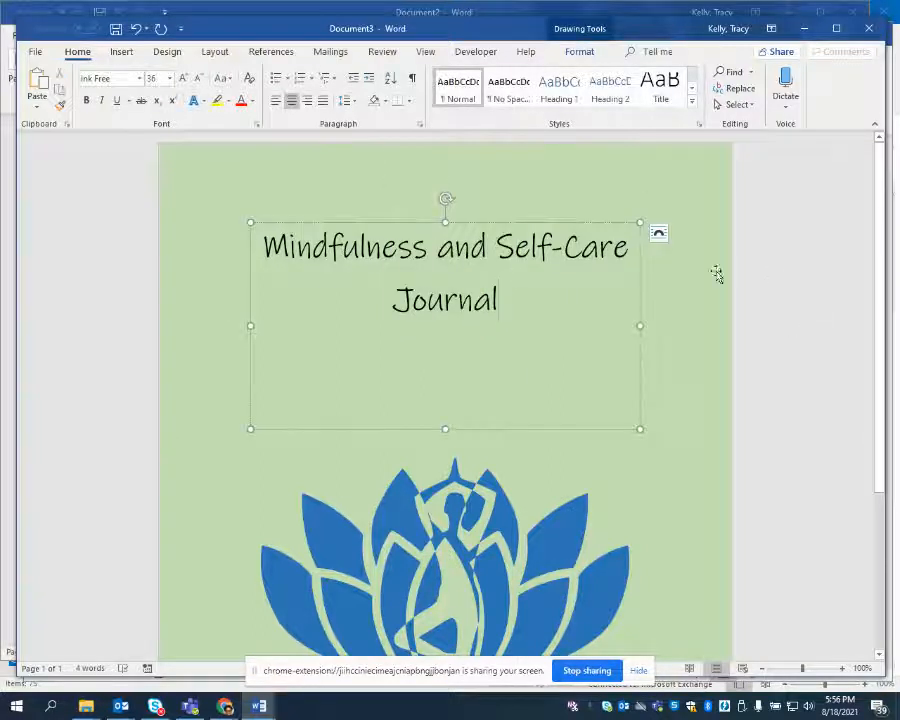
left_click(232, 305)
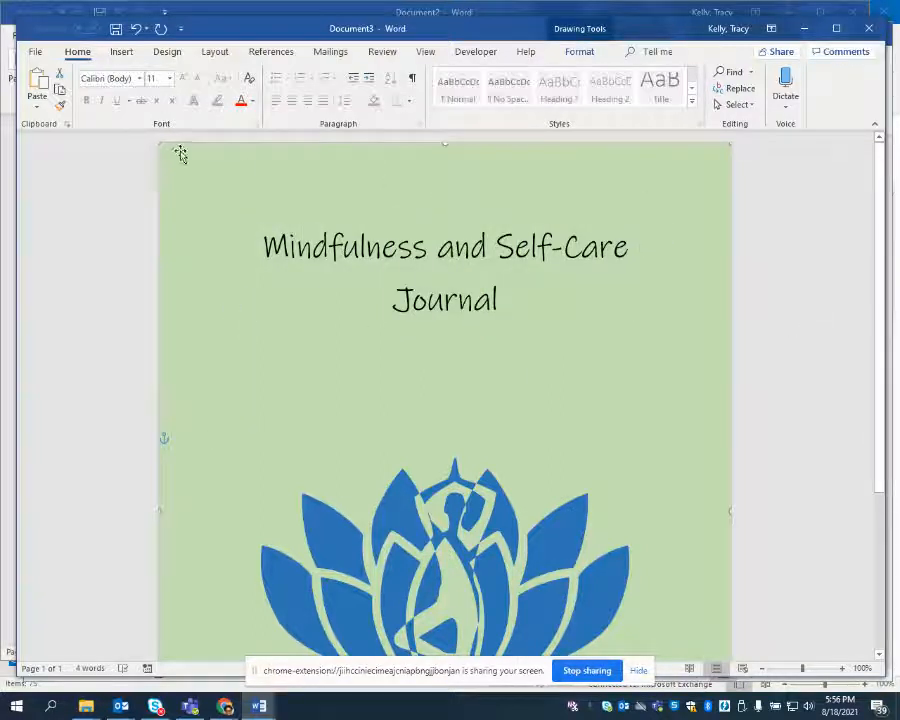
scroll(215, 225, "down", 4)
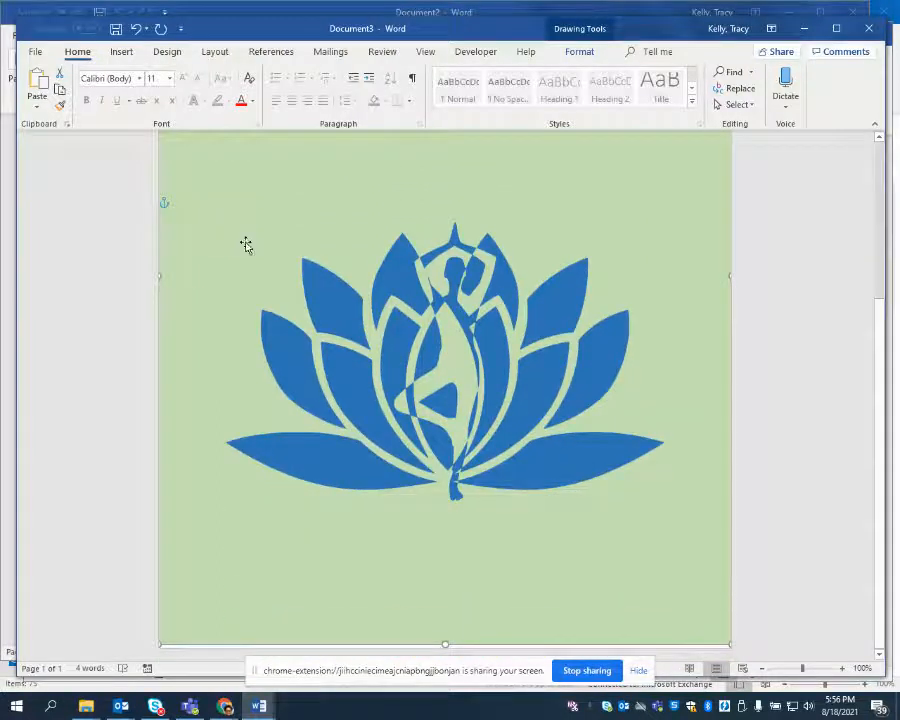
scroll(245, 245, "up", 4)
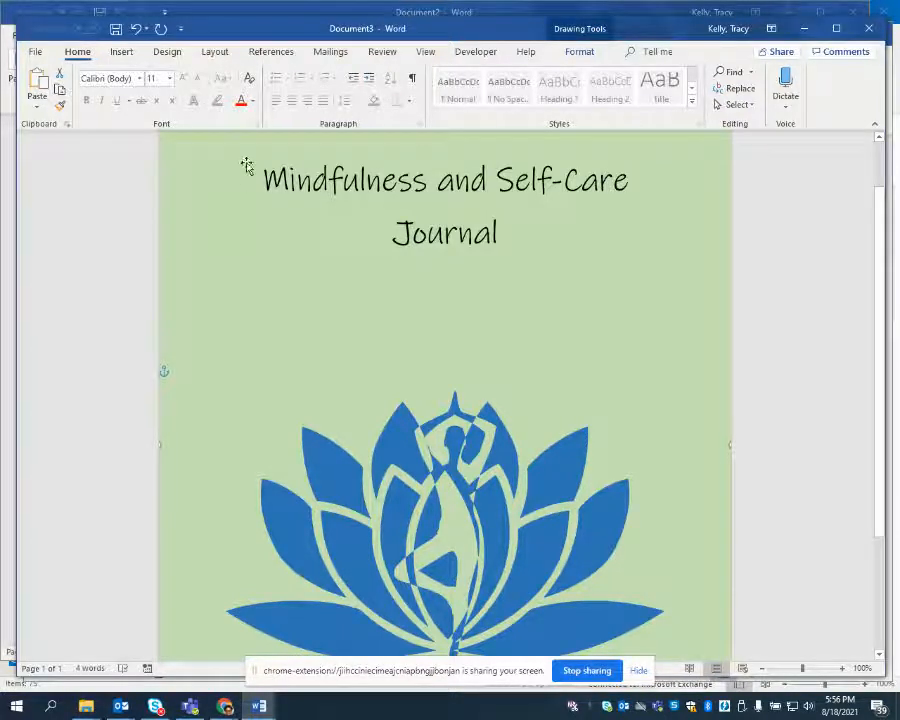
scroll(450, 224, "down", 3)
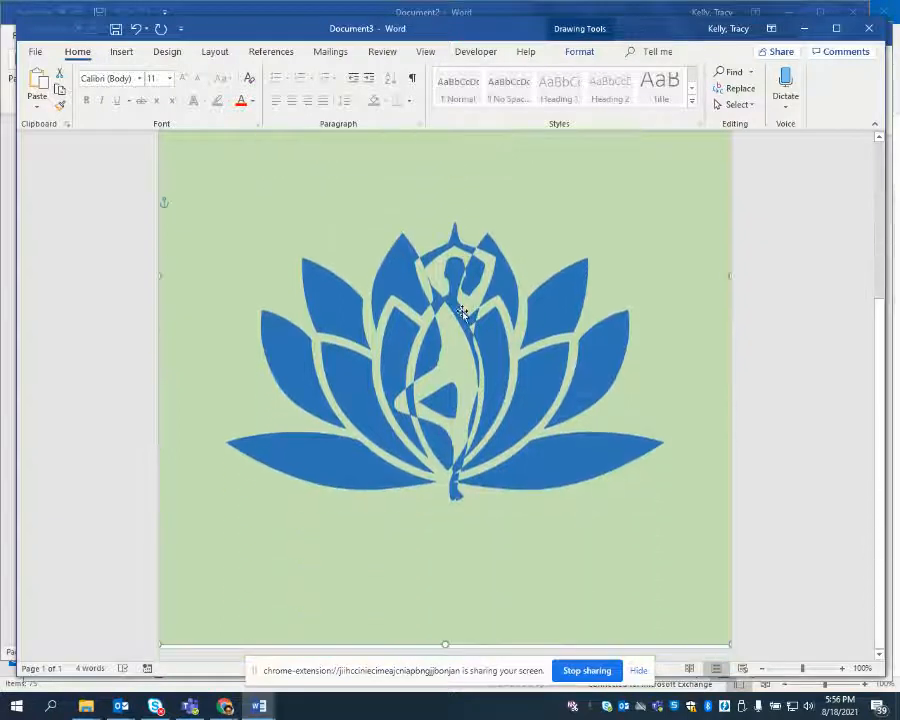
scroll(440, 310, "up", 3)
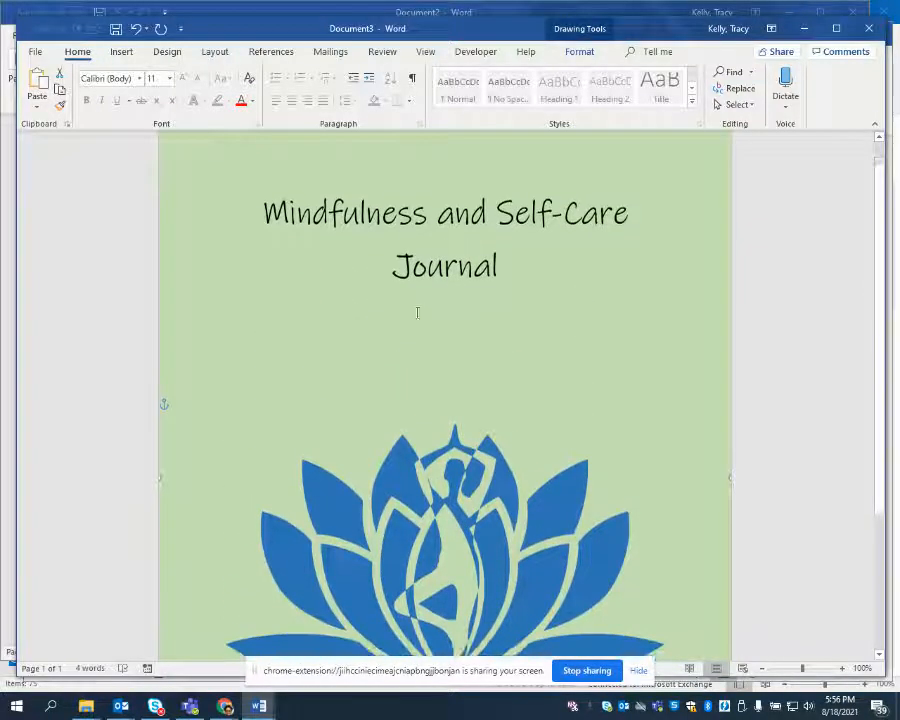
Step: Make the whole title "Mindfulness and Self-Care Journal" bold
left_click(263, 212)
left_click_drag(263, 212, 659, 263)
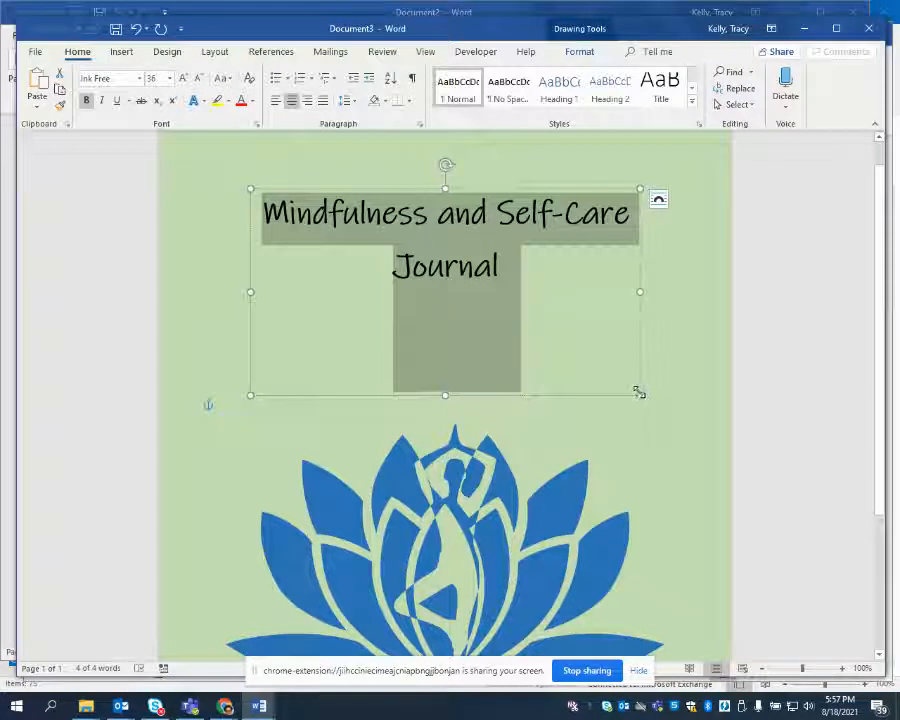
left_click(657, 427)
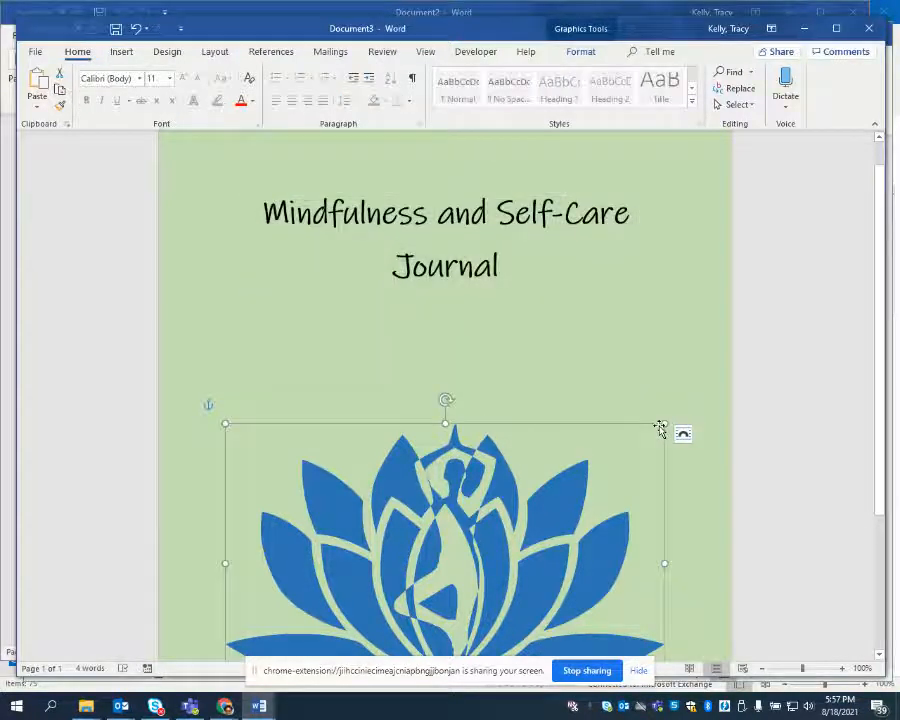
scroll(660, 417, "down", 3)
scroll(660, 417, "down", 3)
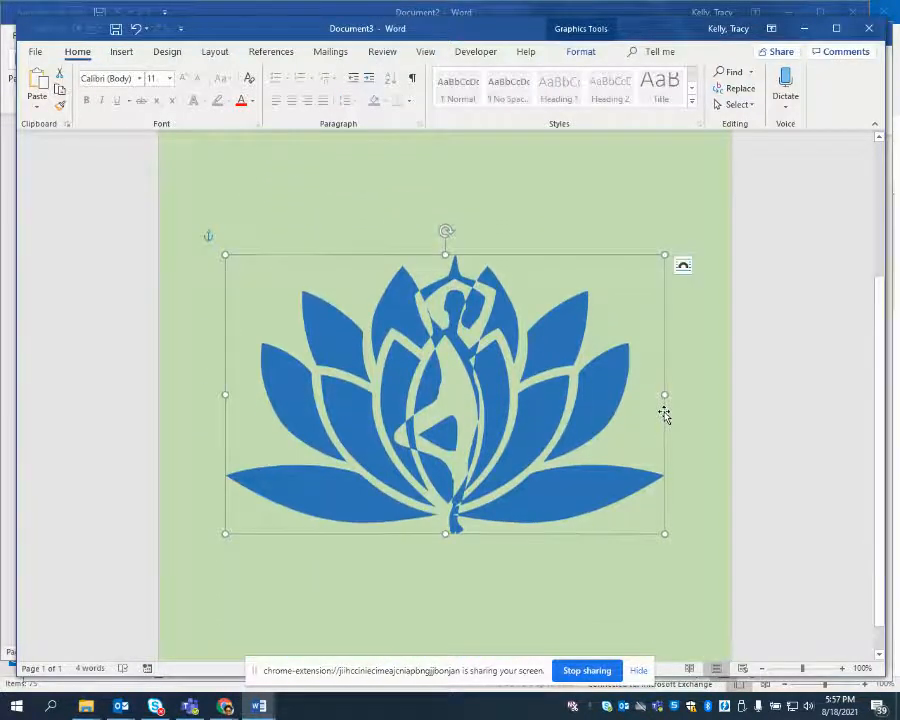
scroll(664, 415, "up", 7)
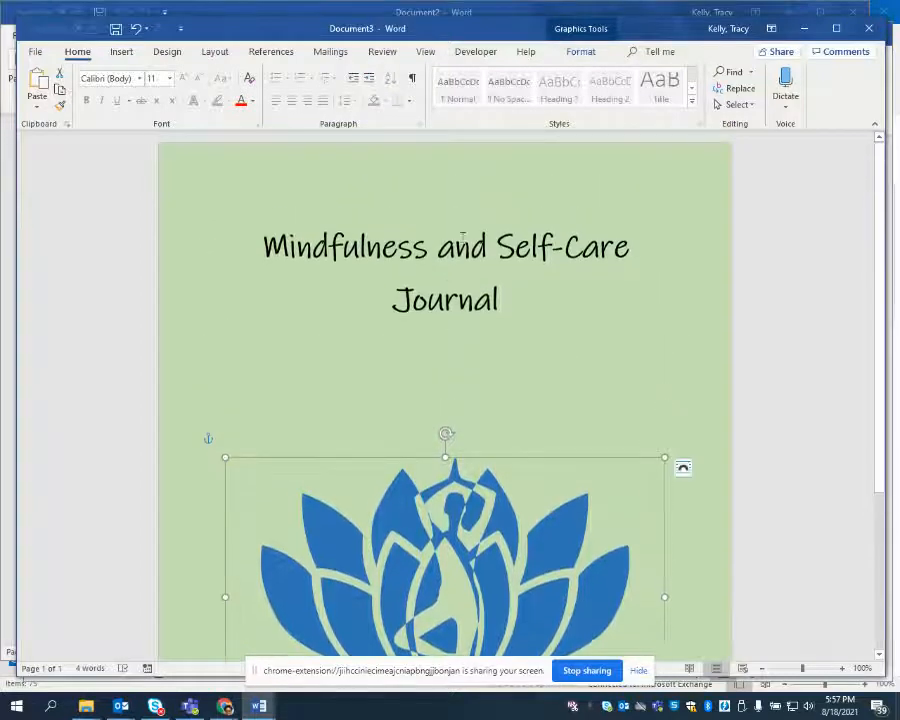